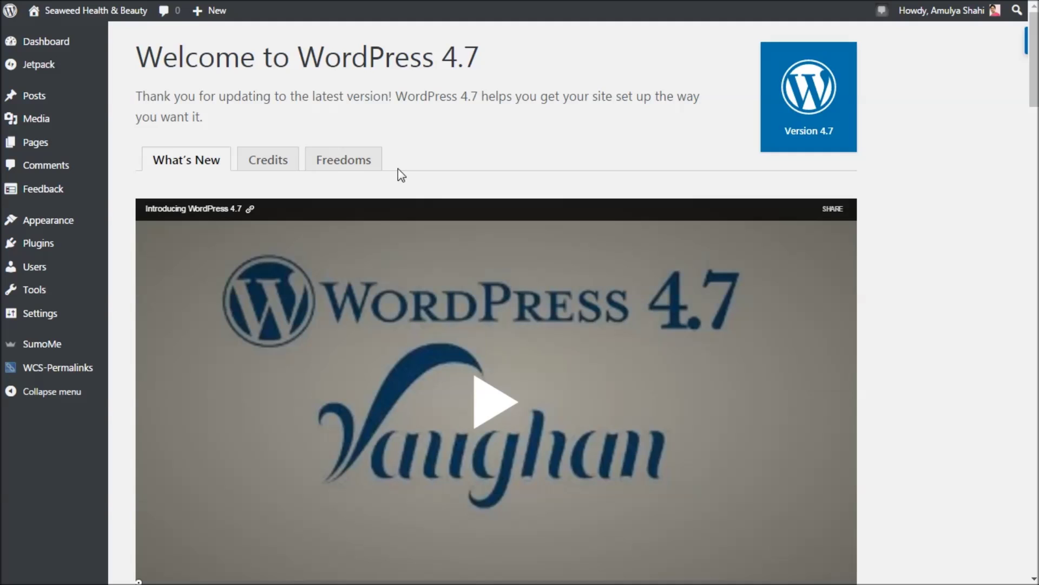
- Scroll the 4.7 About page, highlighting the Presenting Twenty Seventeen and Your Site, Your Way headings
scroll(400, 174, down, 8)
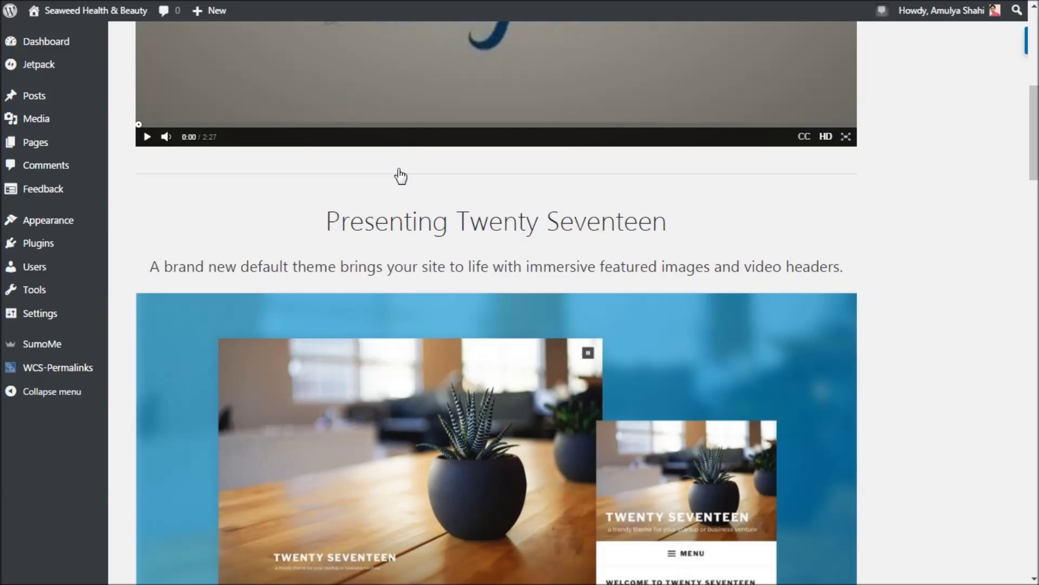
drag(325, 233, 770, 218)
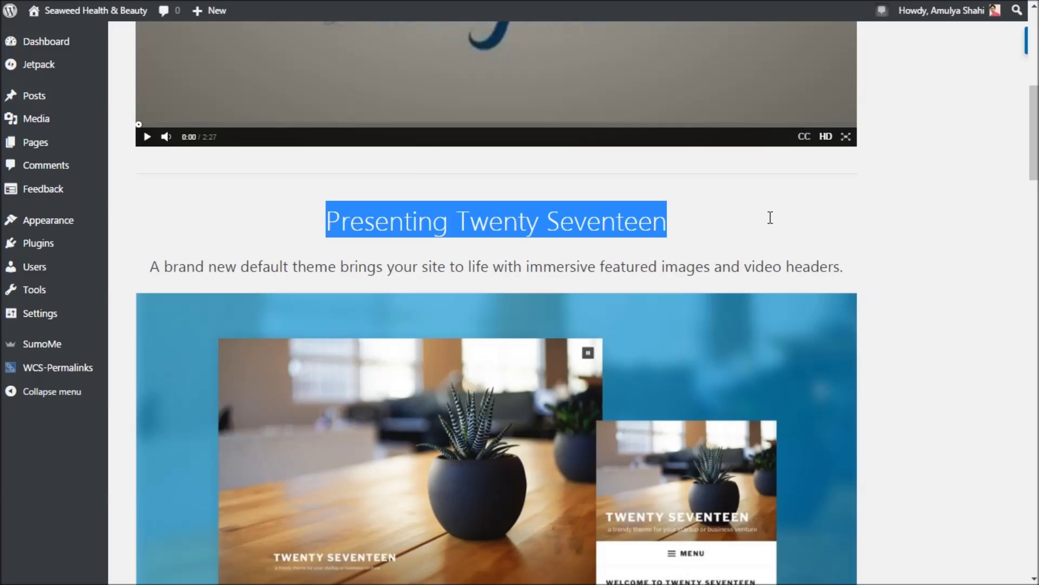
scroll(770, 217, down, 2)
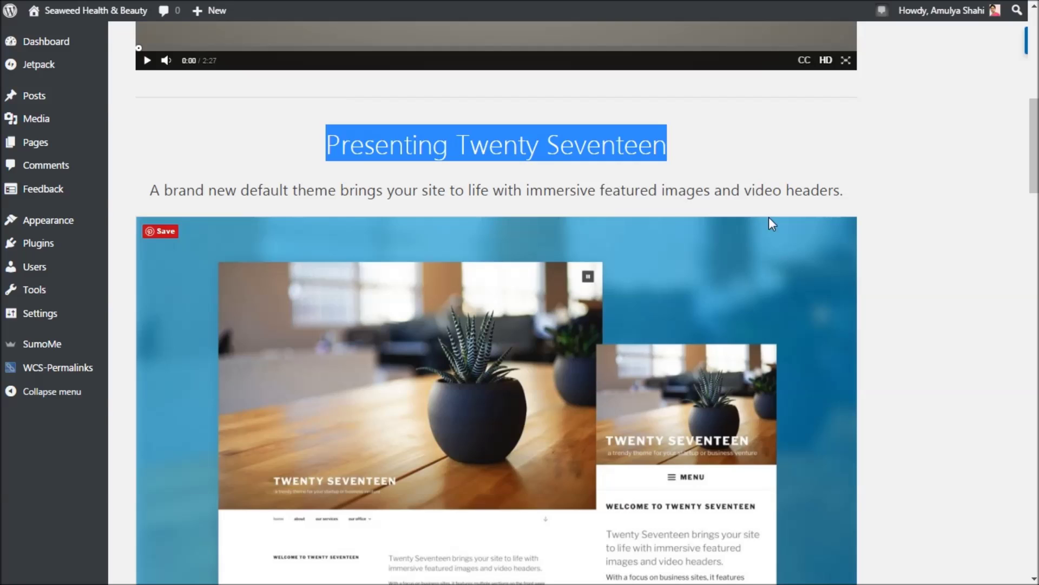
scroll(452, 385, down, 2)
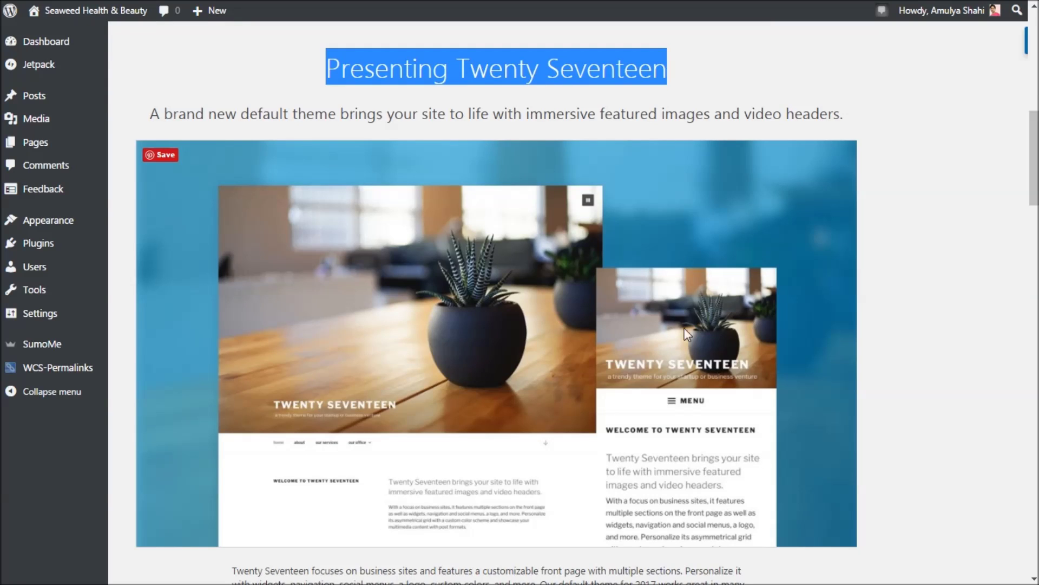
scroll(662, 476, down, 3)
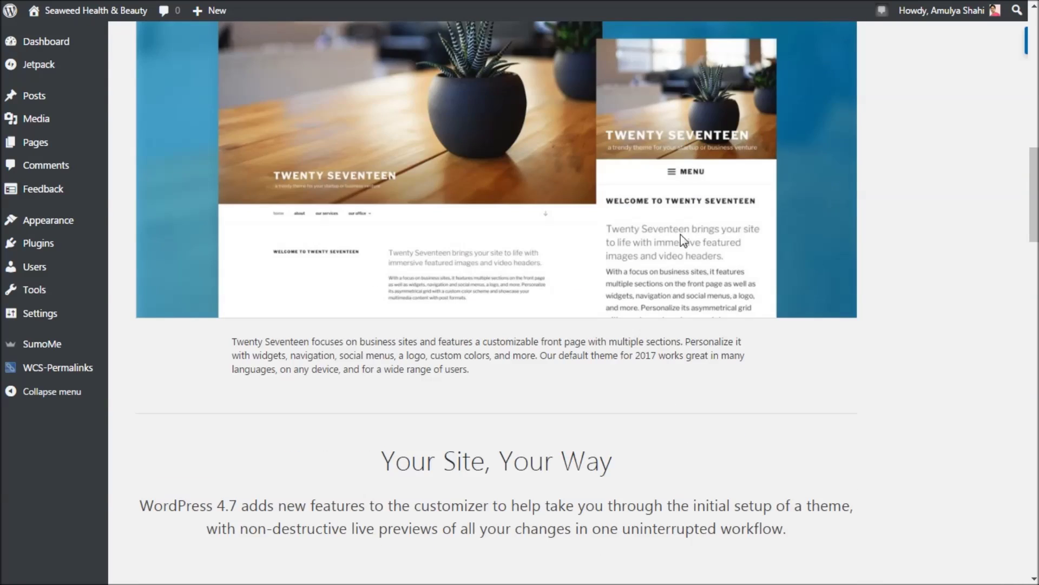
drag(343, 462, 705, 446)
click(758, 435)
- Scroll through the Edit Shortcuts, Custom CSS and PDF Thumbnail Previews sections toward REST API
scroll(758, 435, down, 4)
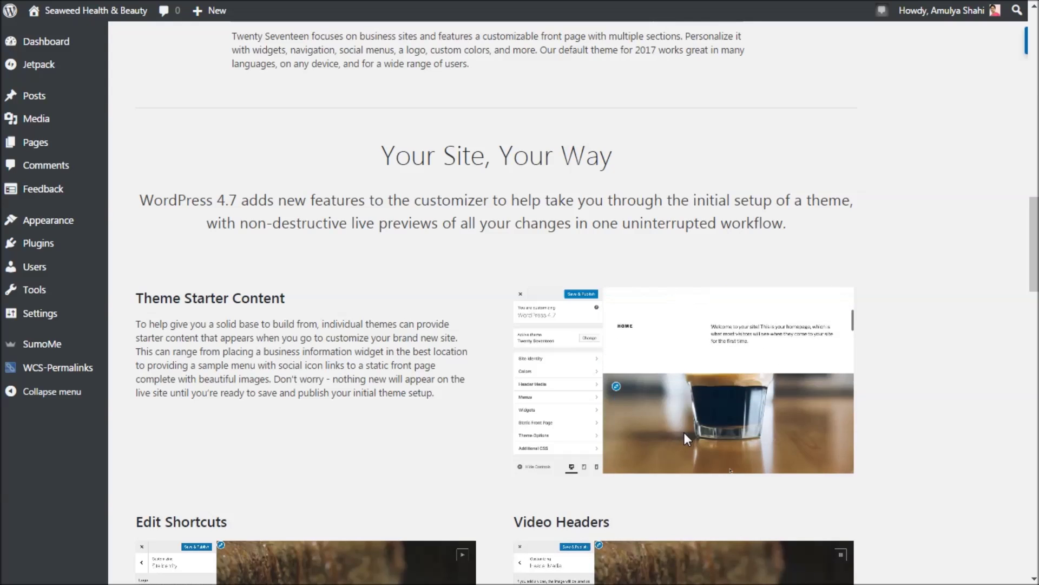
scroll(479, 395, down, 5)
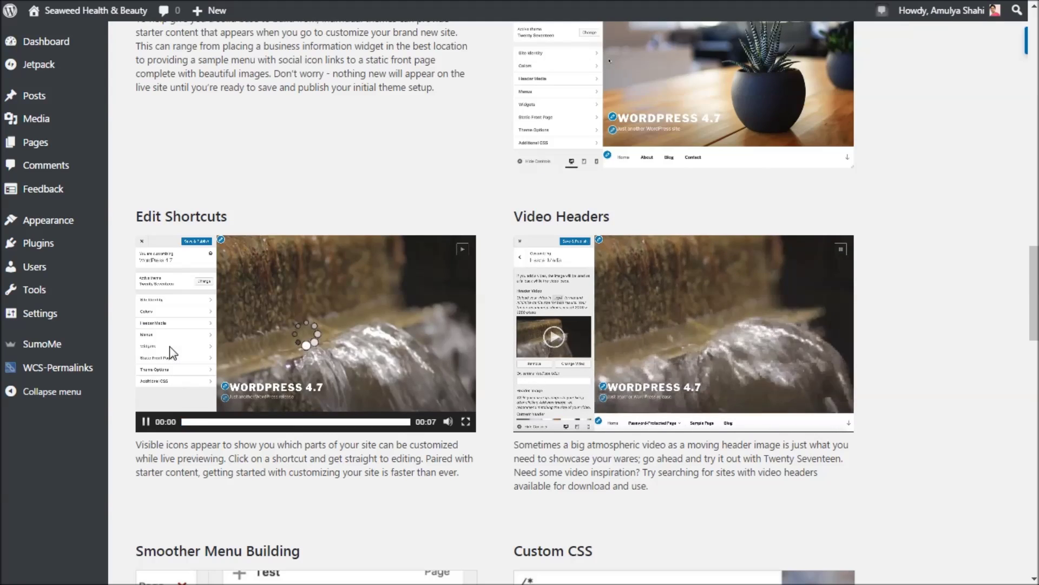
scroll(245, 354, down, 2)
scroll(246, 354, down, 2)
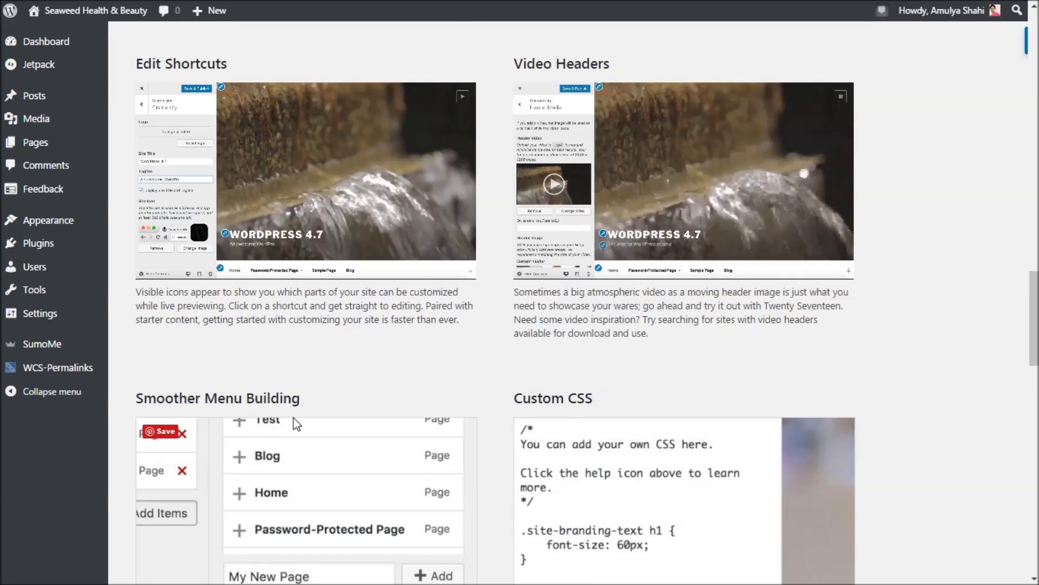
scroll(297, 424, down, 4)
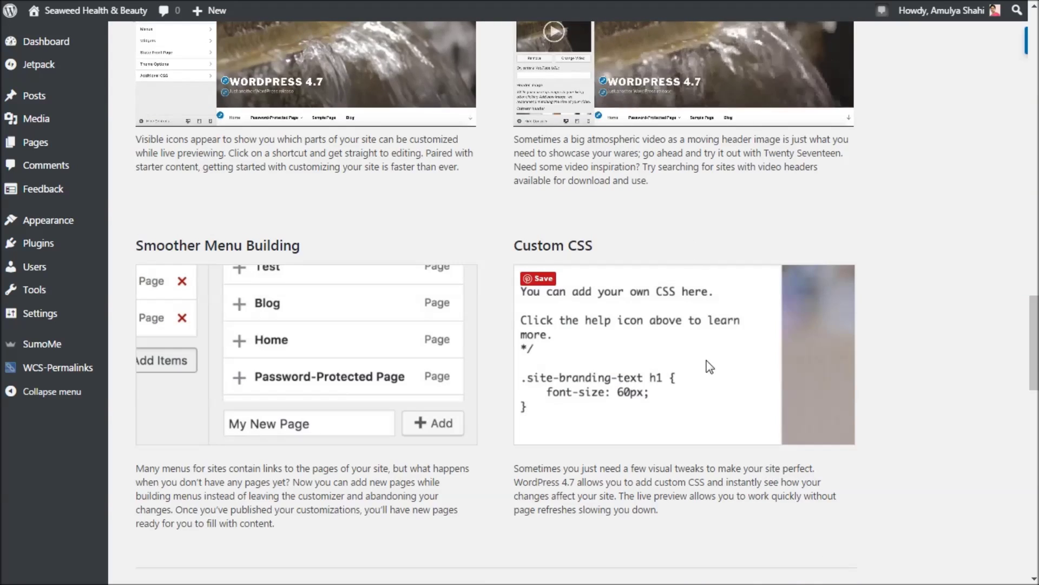
scroll(706, 369, down, 6)
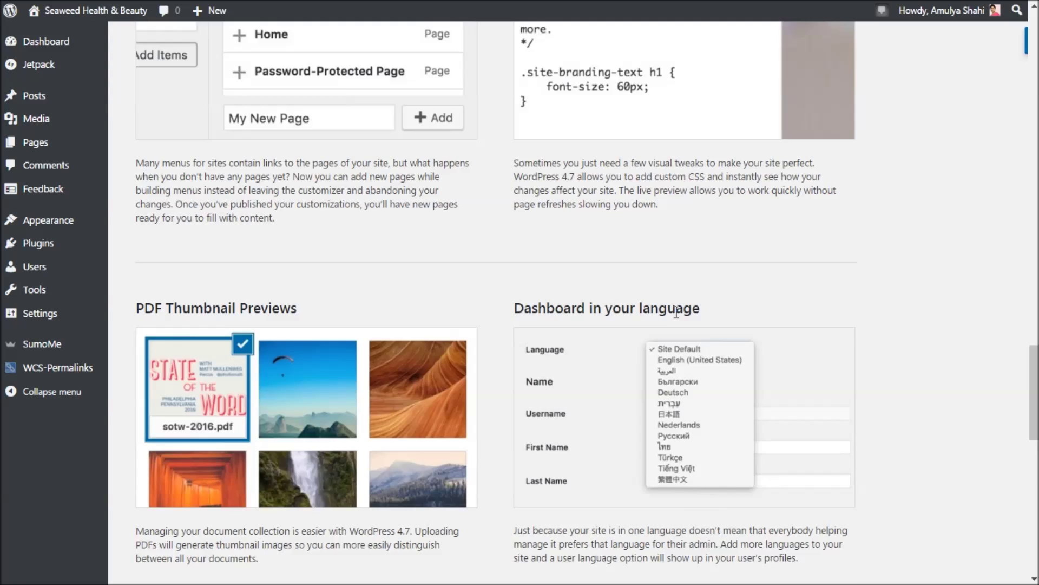
scroll(677, 313, down, 9)
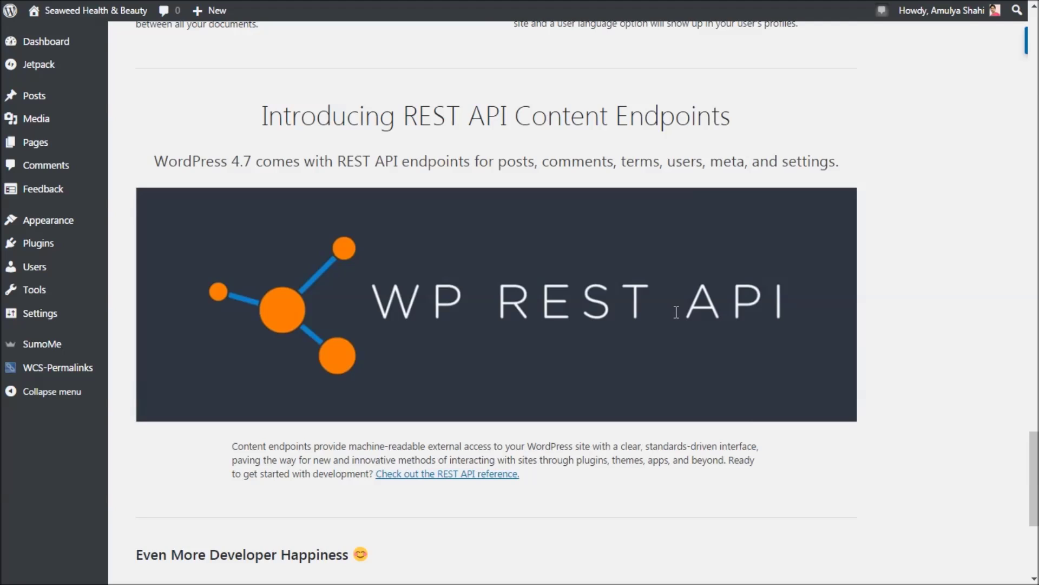
- Scroll to the bottom of the About page, then drag the scrollbar back to the top
scroll(676, 313, down, 1)
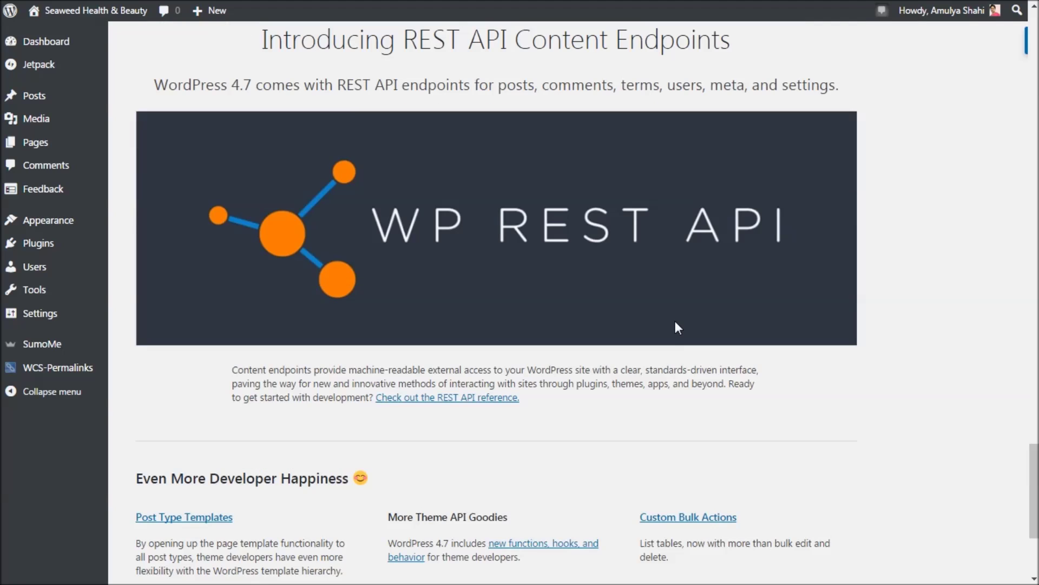
scroll(674, 327, down, 3)
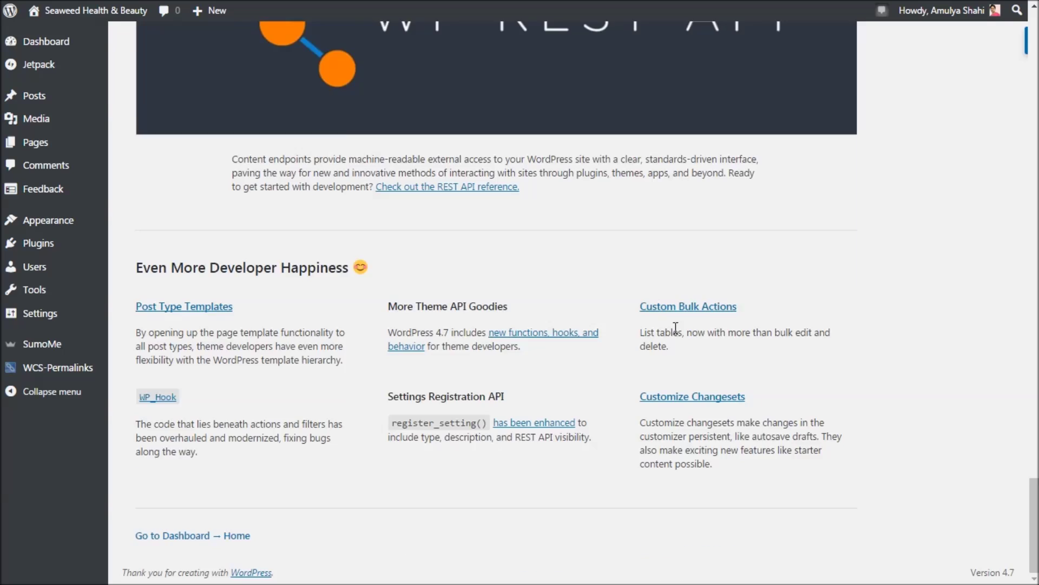
scroll(677, 328, up, 7)
scroll(675, 328, down, 3)
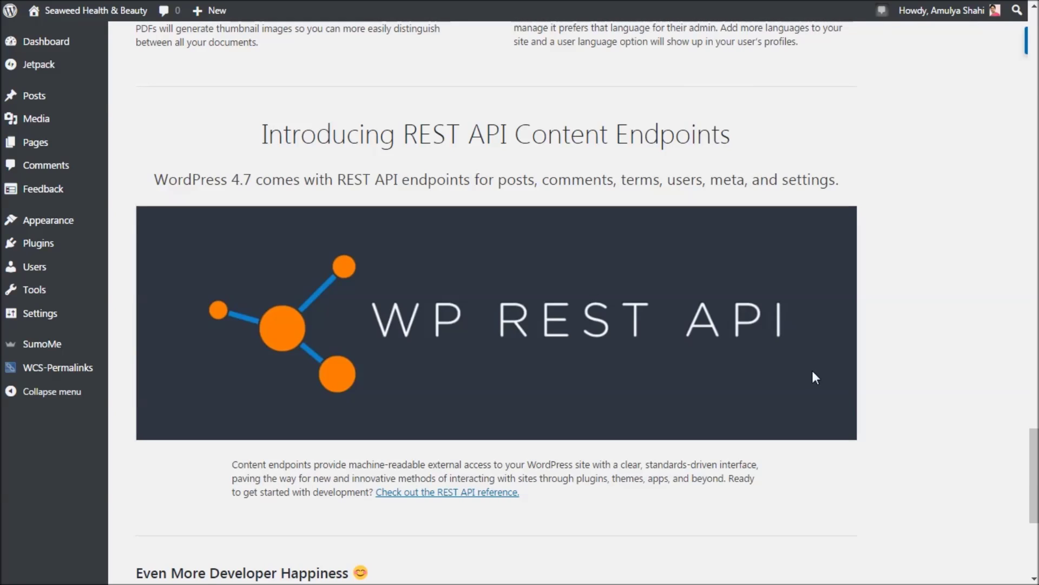
drag(1034, 469, 1036, 36)
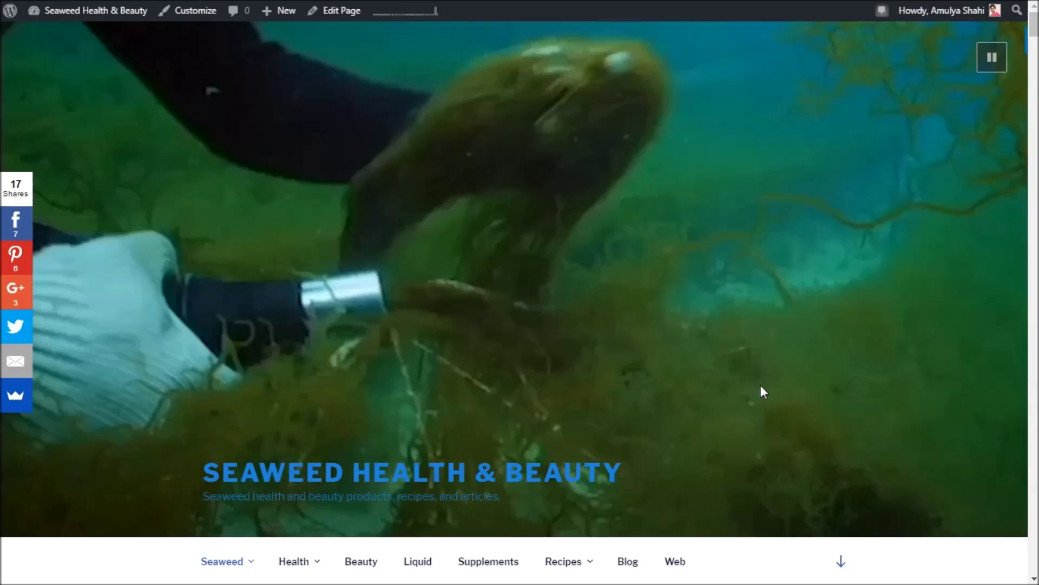
scroll(762, 392, down, 8)
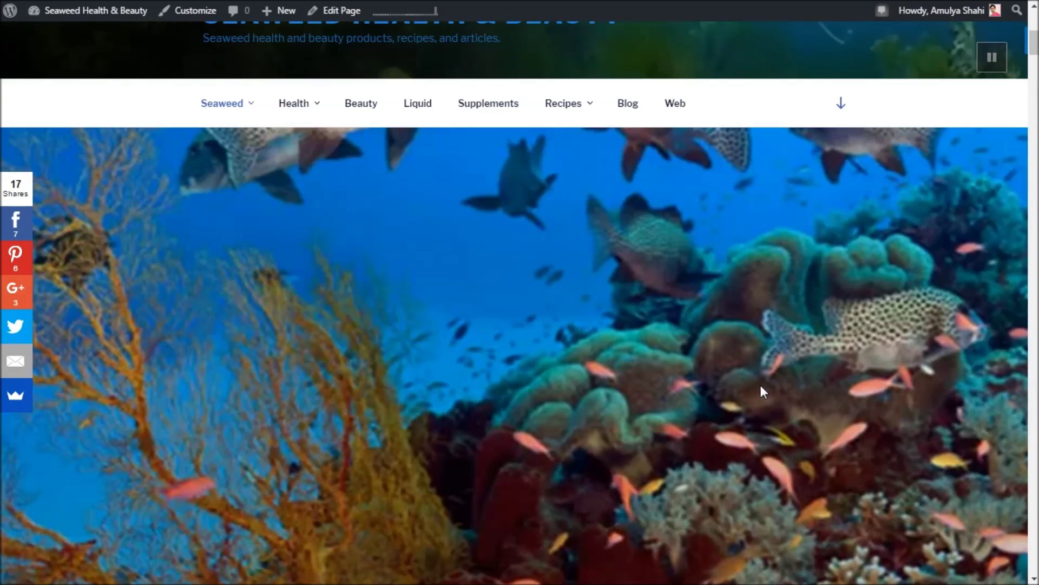
scroll(761, 387, up, 8)
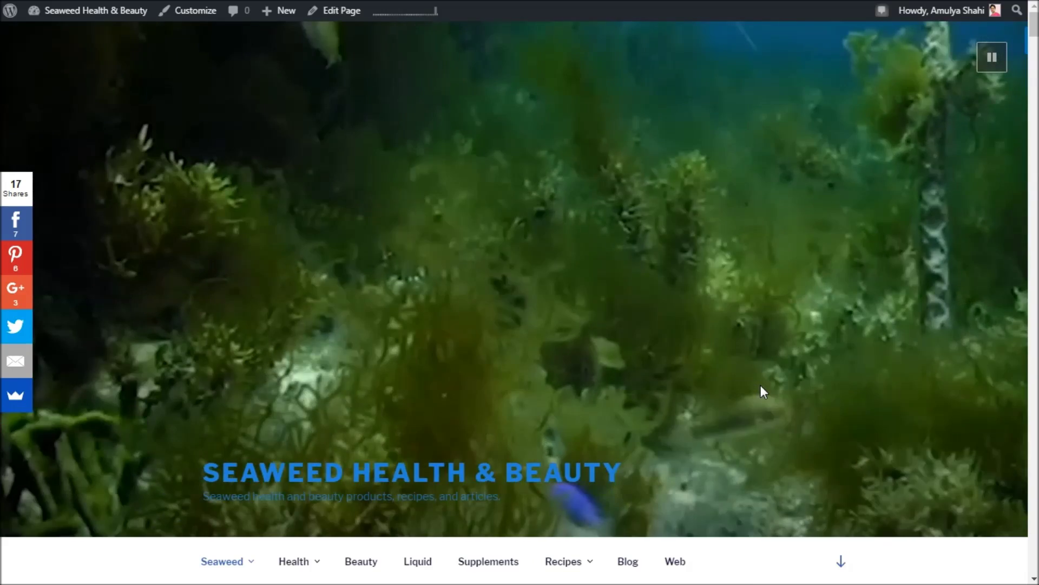
scroll(761, 387, down, 7)
scroll(761, 385, down, 1)
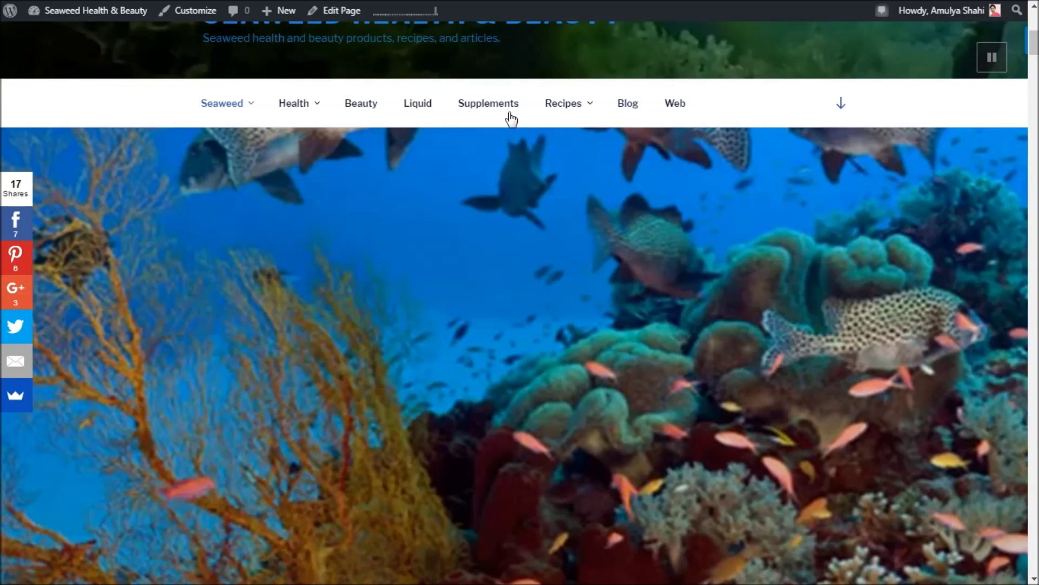
mouse_move(216, 116)
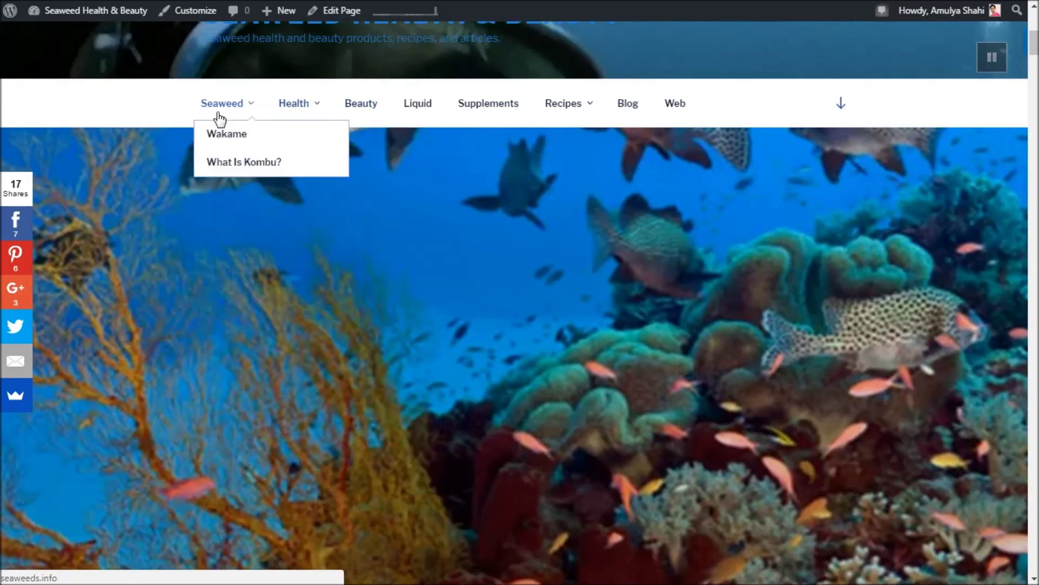
mouse_move(601, 117)
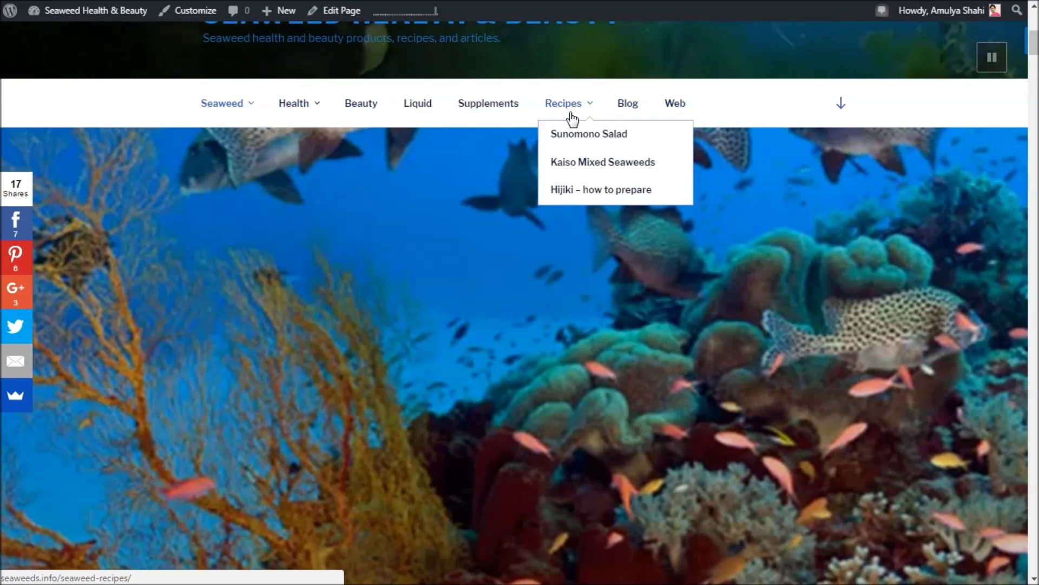
click(839, 111)
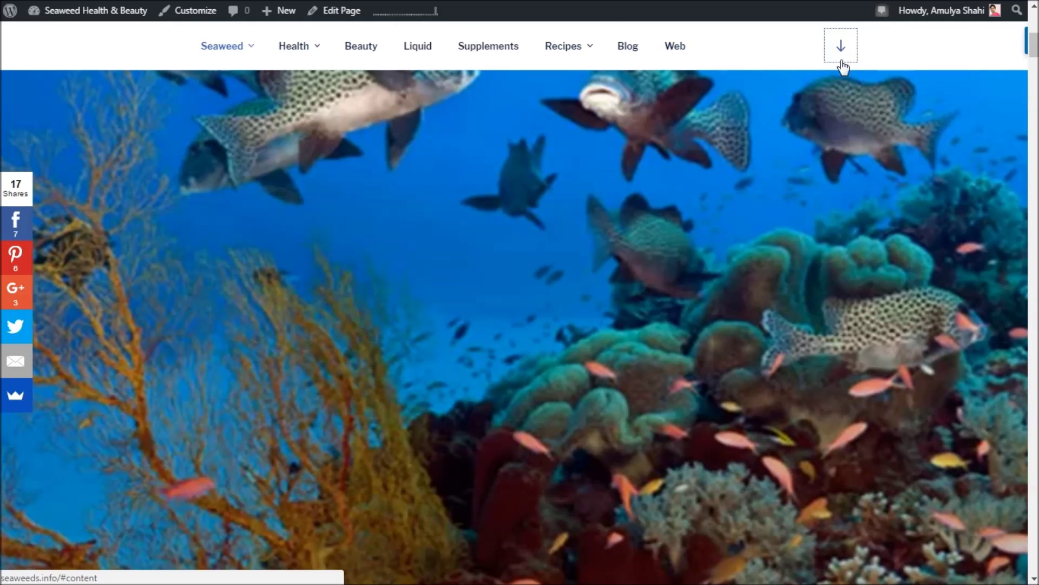
scroll(880, 195, up, 8)
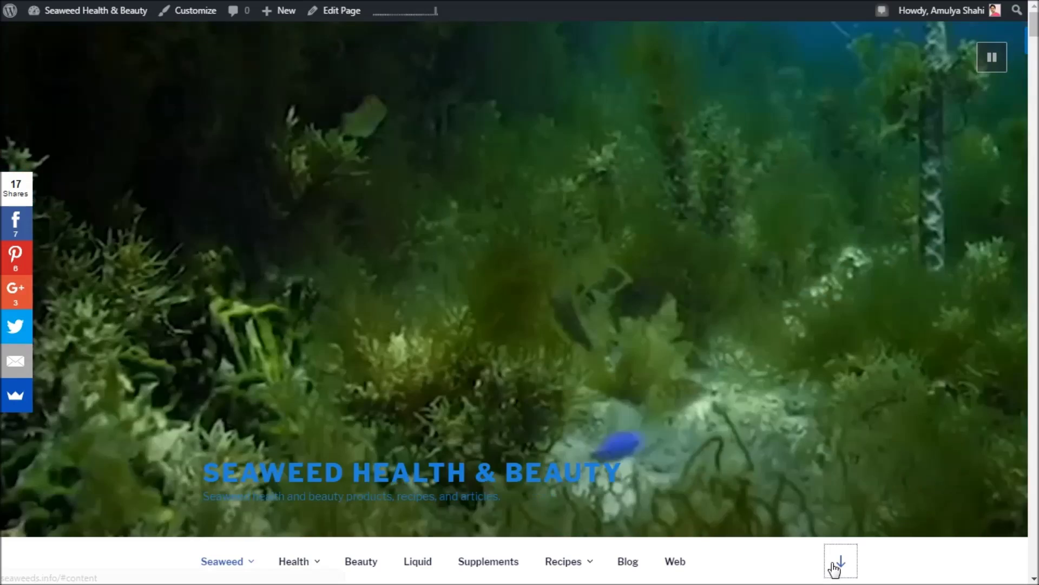
click(834, 568)
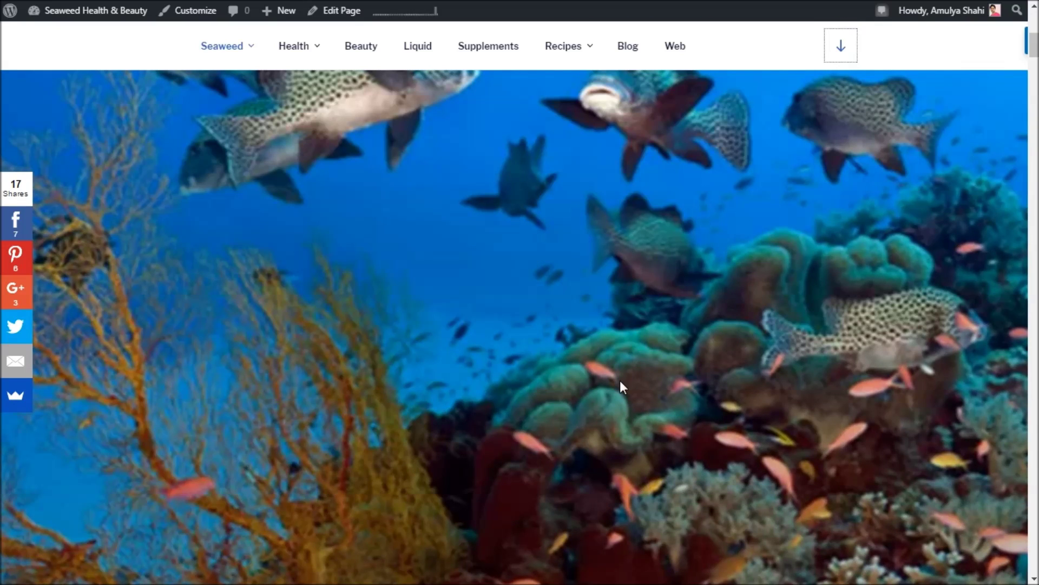
scroll(619, 381, down, 6)
scroll(620, 386, down, 7)
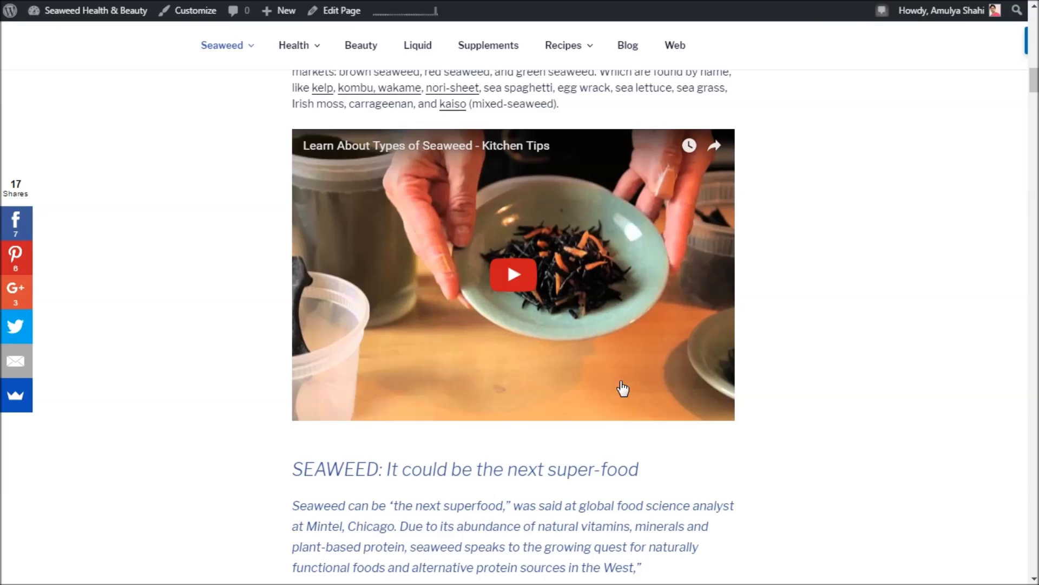
scroll(622, 389, up, 15)
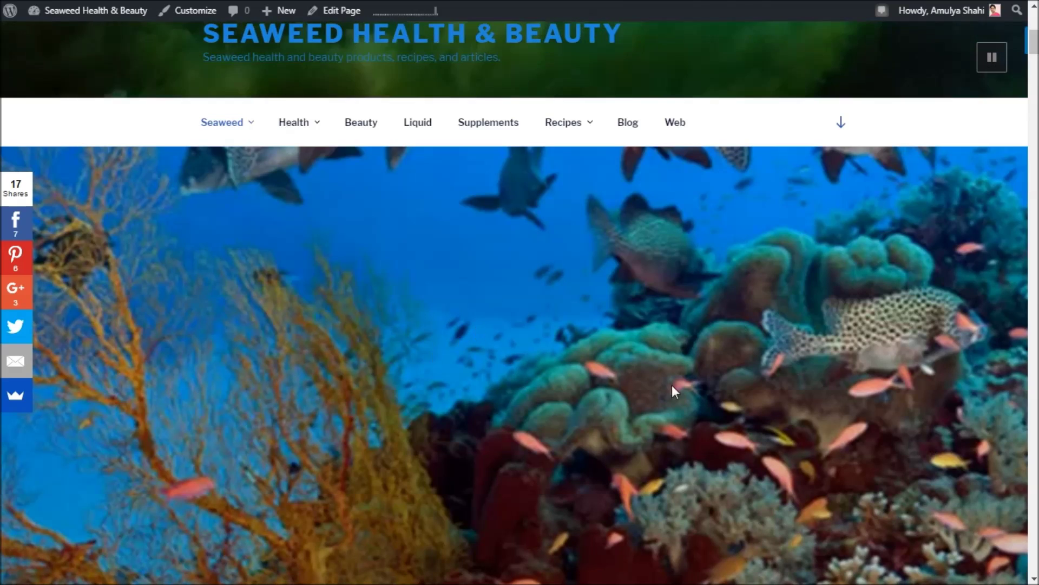
- Scroll down the seaweed blog listing on the homepage
scroll(650, 389, down, 10)
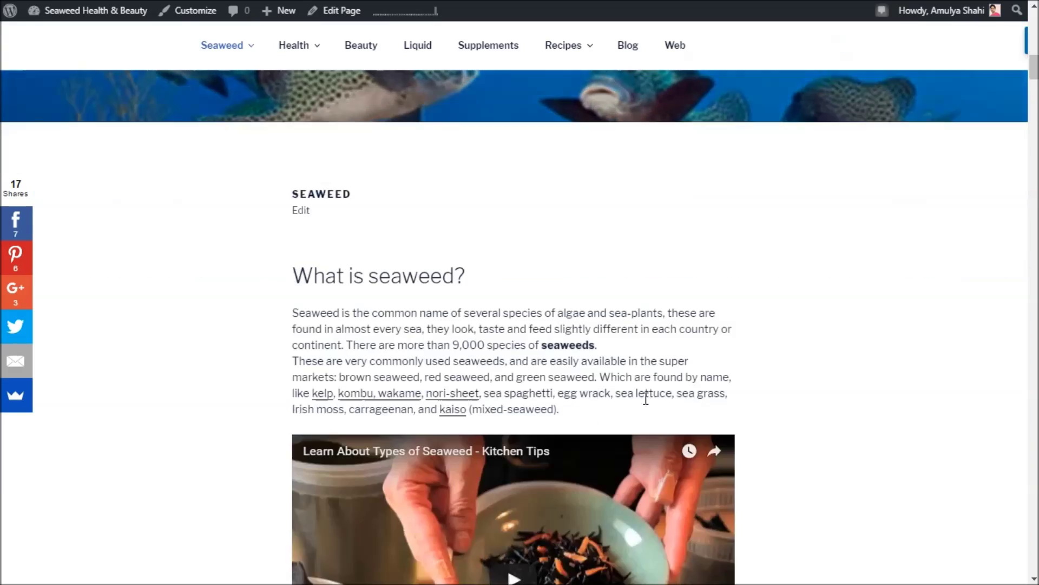
scroll(956, 360, down, 15)
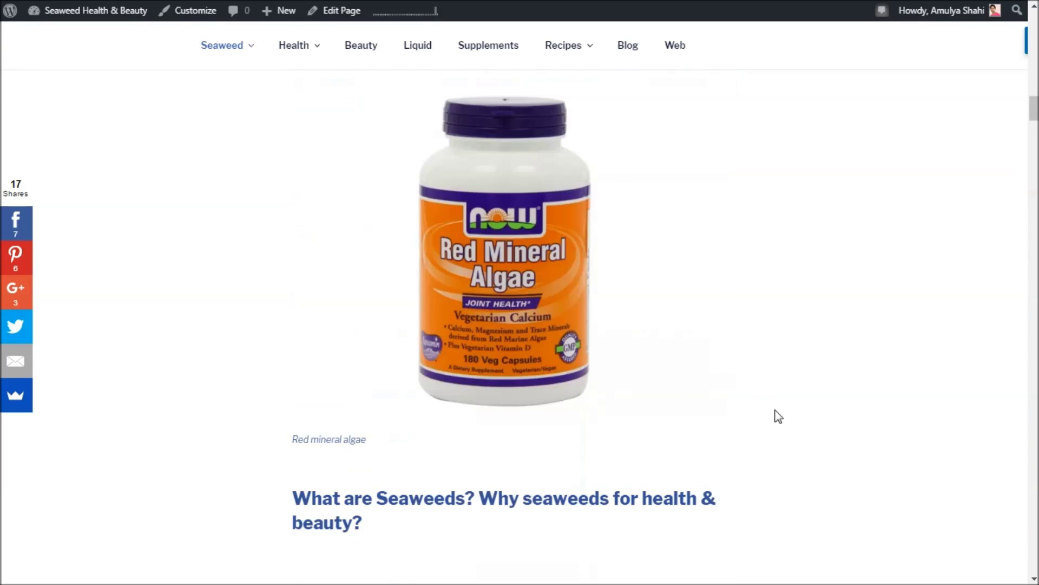
scroll(778, 419, down, 1)
scroll(778, 420, down, 20)
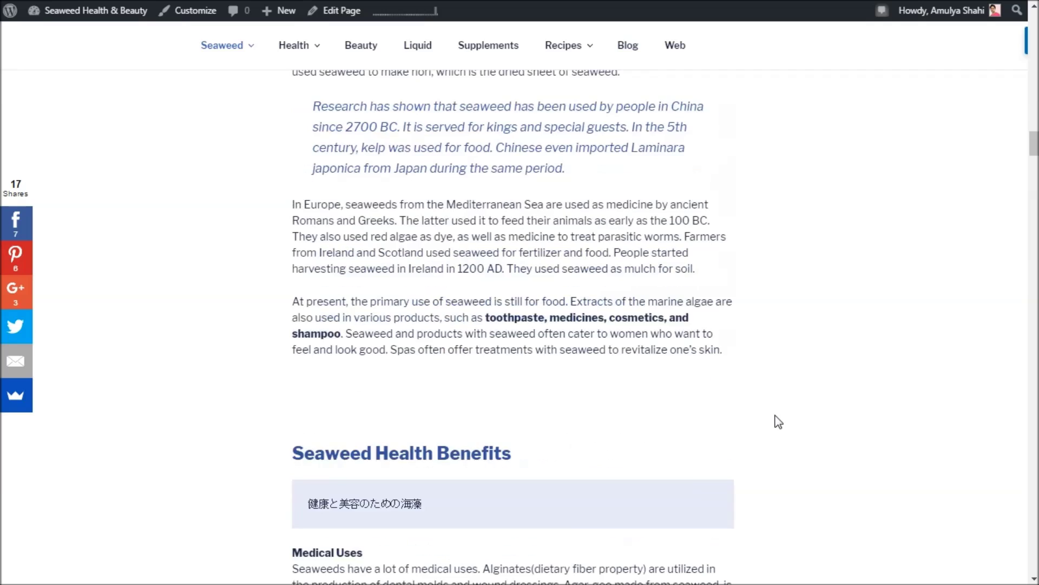
scroll(776, 416, down, 6)
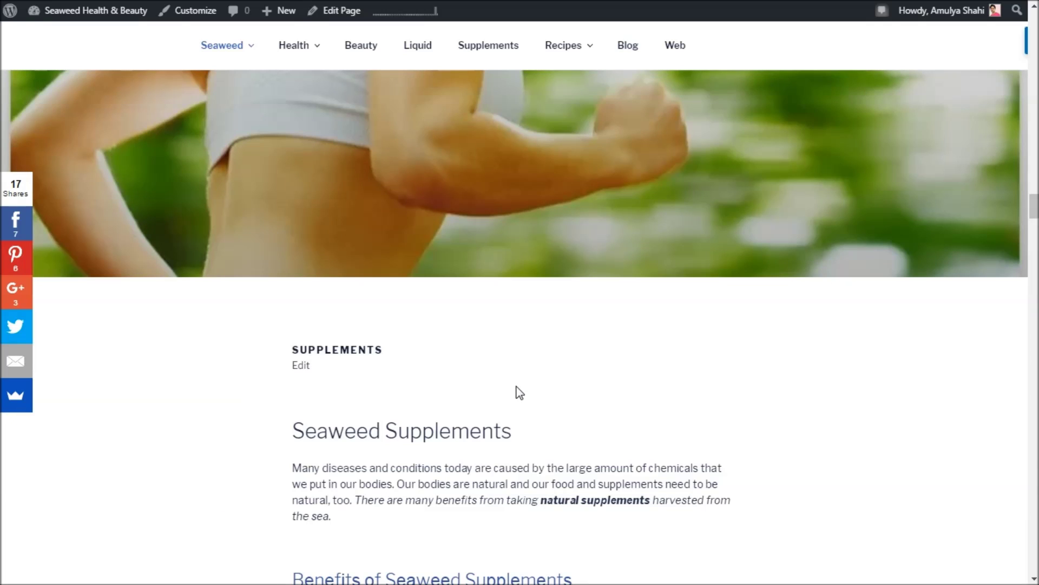
scroll(520, 392, down, 20)
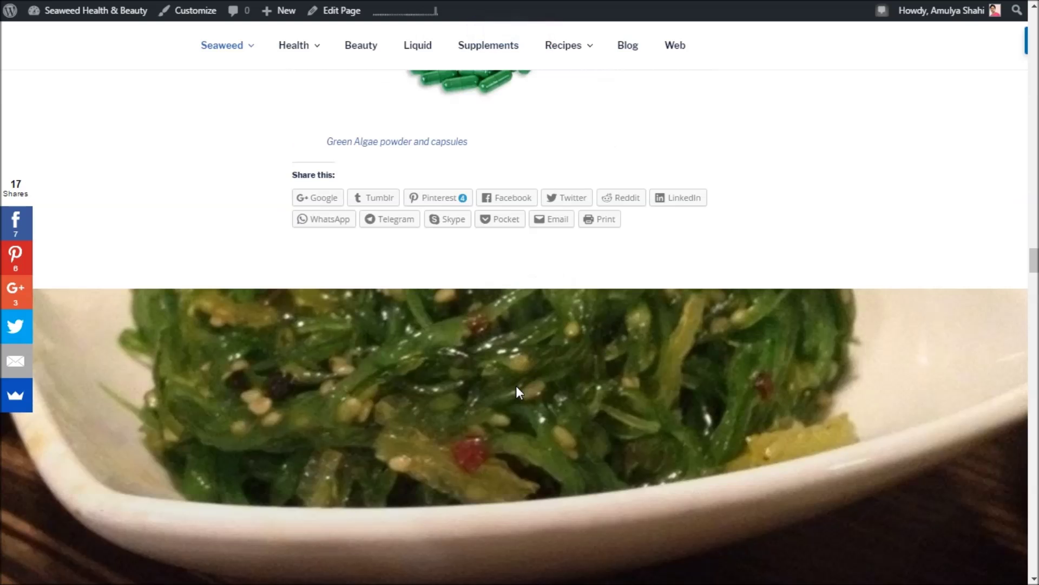
scroll(516, 385, down, 10)
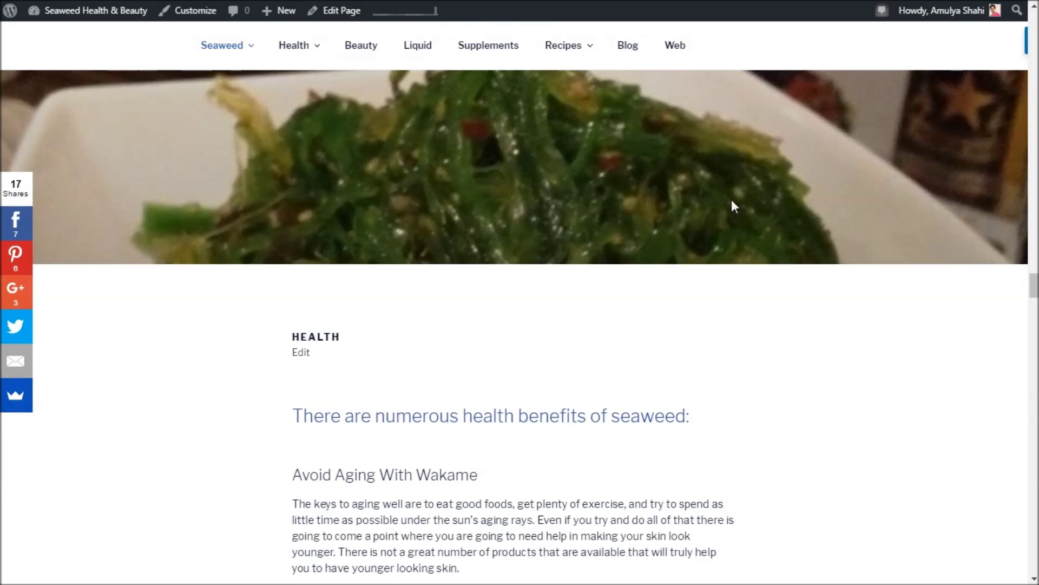
scroll(581, 493, down, 4)
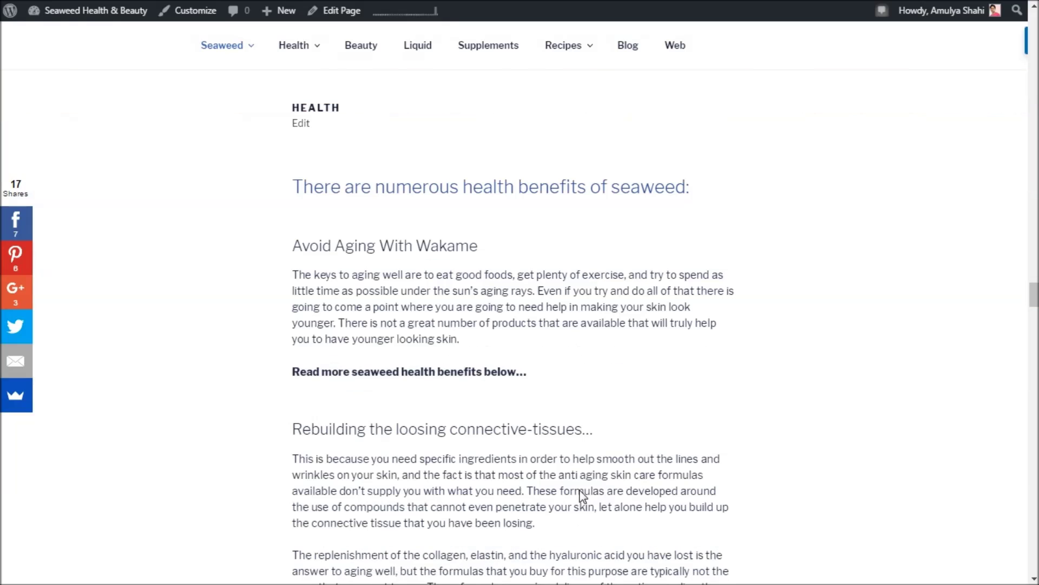
scroll(595, 494, down, 20)
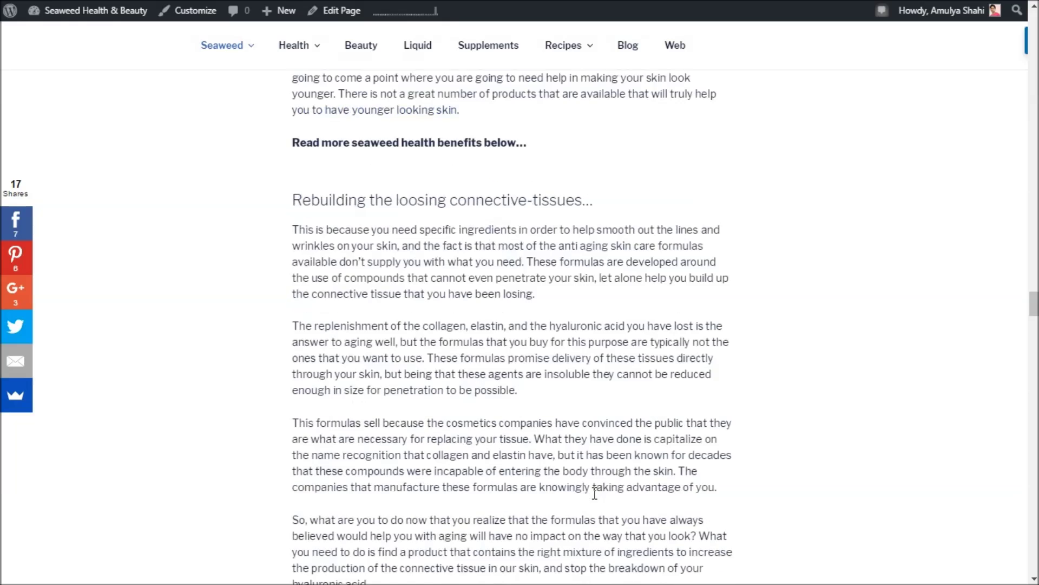
- Return to the blog listing, scroll to the footer and inspect the footer element
key(alt+Left)
scroll(596, 501, down, 20)
scroll(596, 499, down, 20)
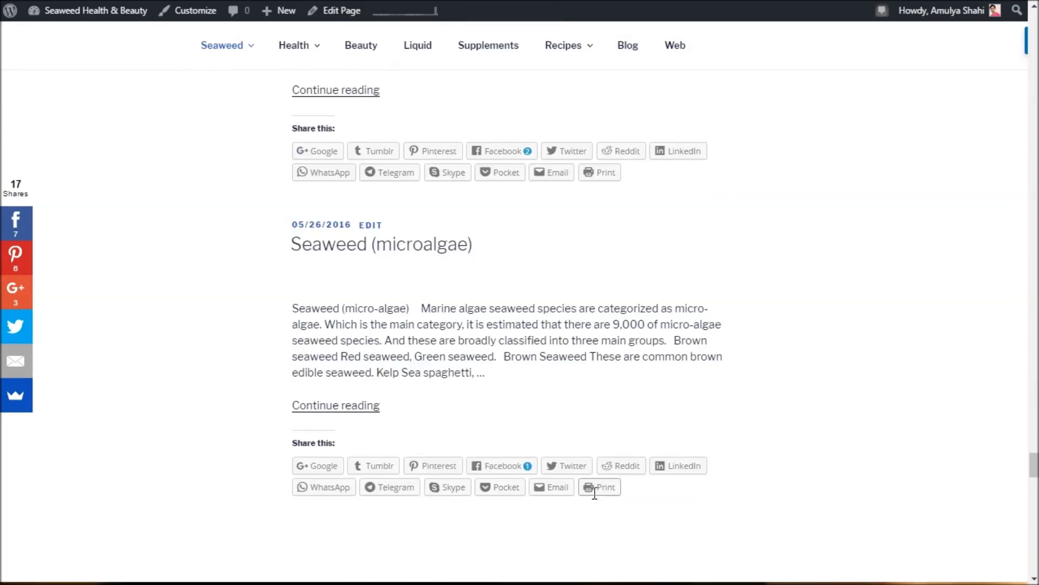
scroll(594, 494, down, 14)
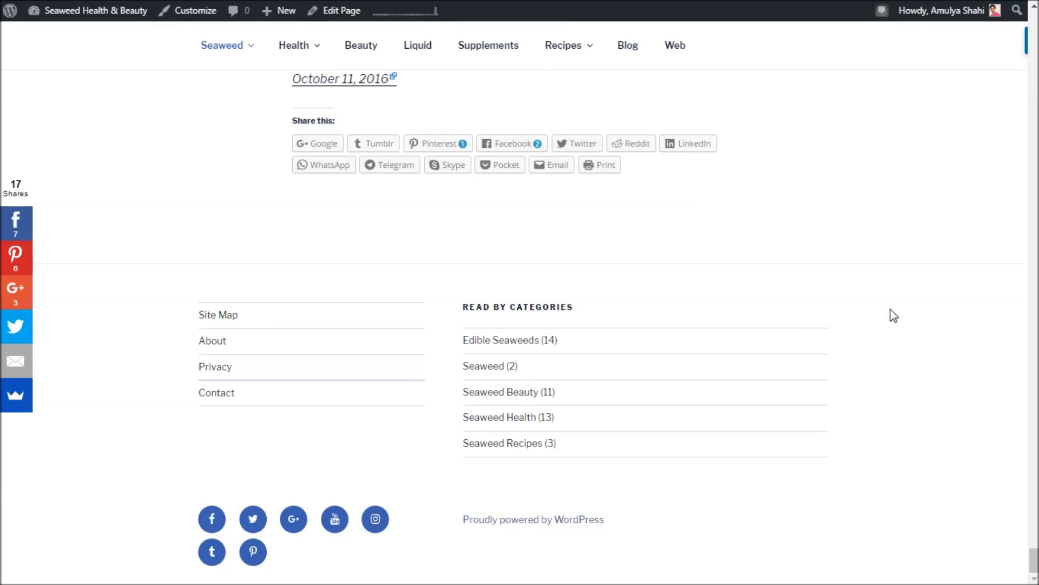
right_click(877, 291)
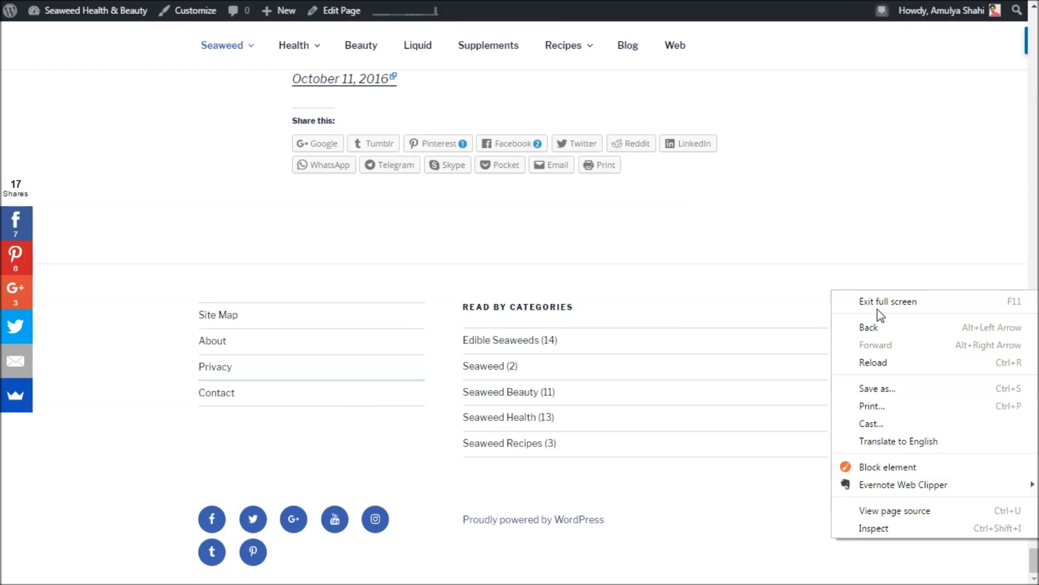
click(877, 529)
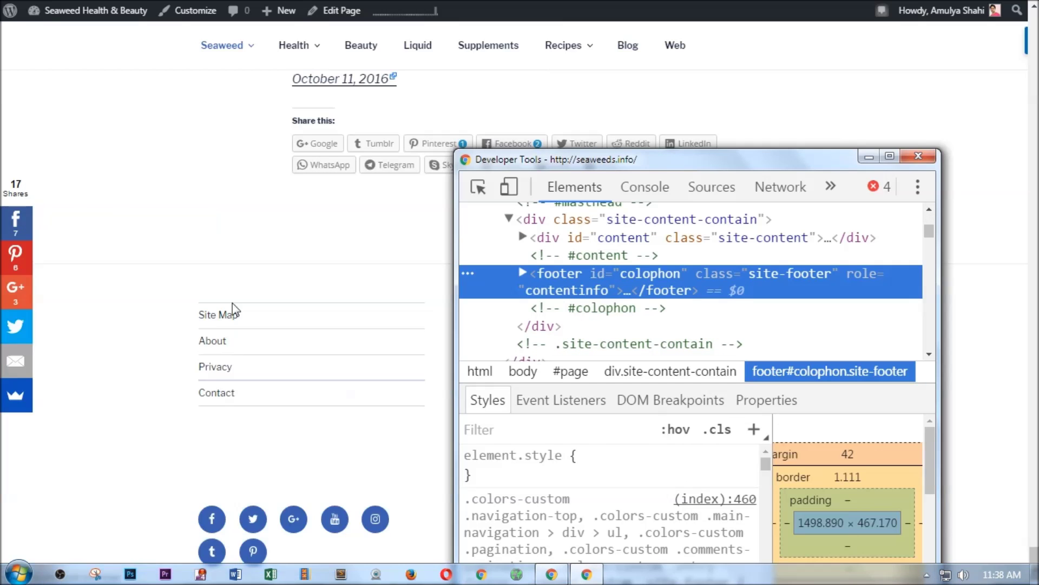
- Expand the footer#colophon node in DevTools to view its box model, then close the inspector
drag(622, 164, 830, 116)
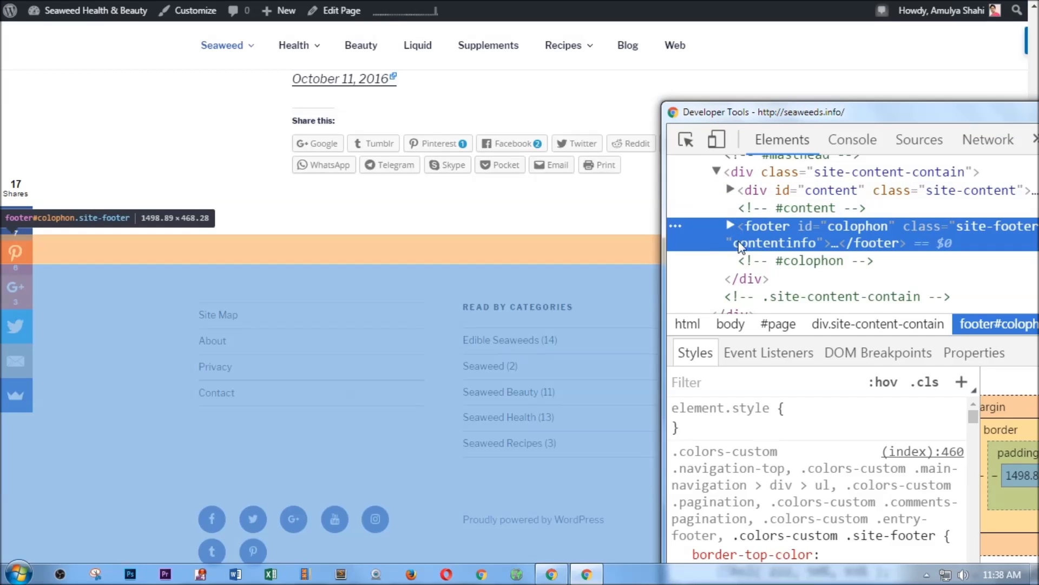
click(730, 225)
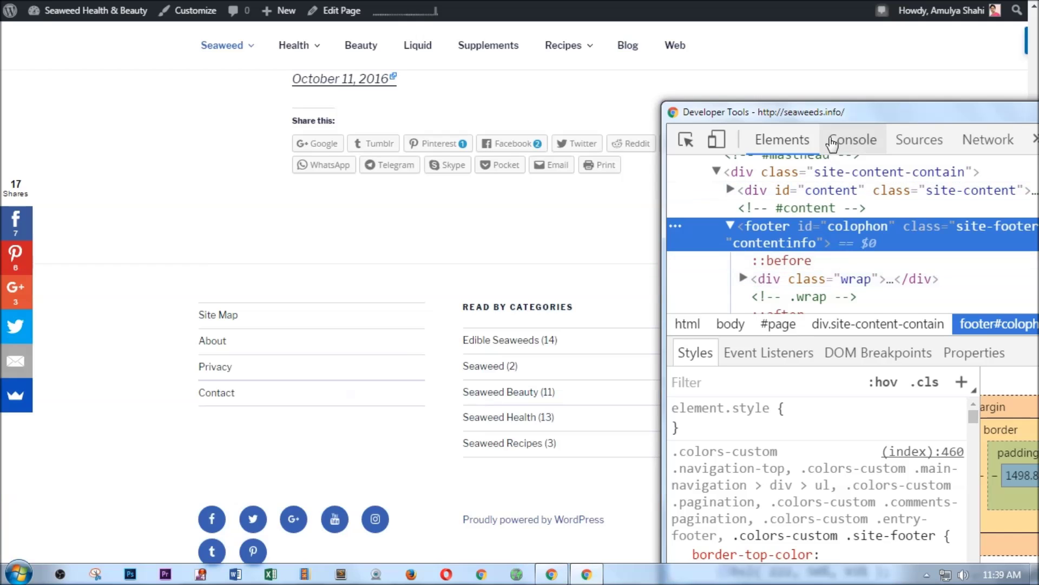
drag(840, 117, 538, 156)
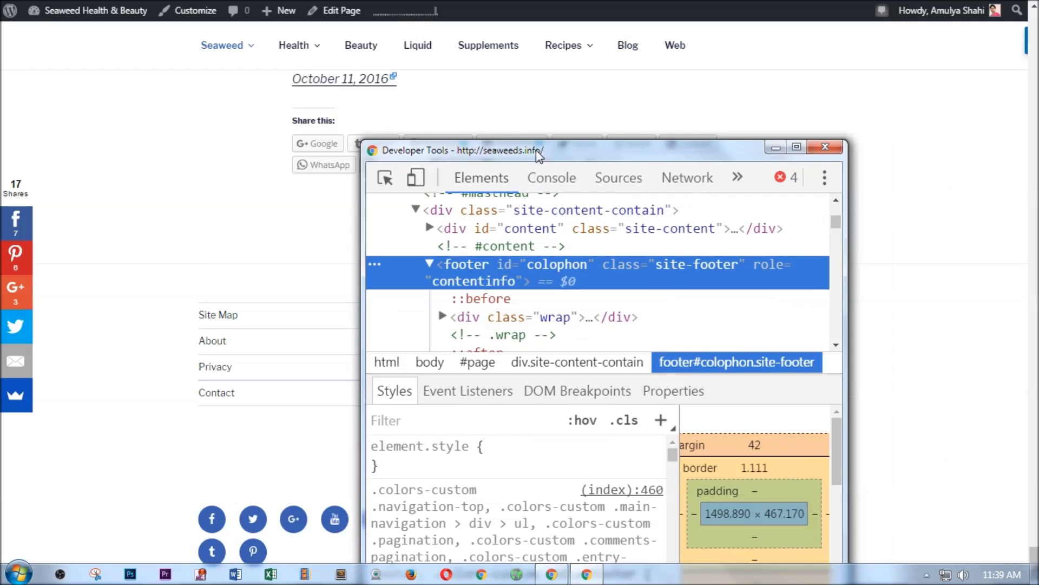
click(825, 147)
- Open the site's Blog page from the navigation menu
drag(1033, 563, 1033, 24)
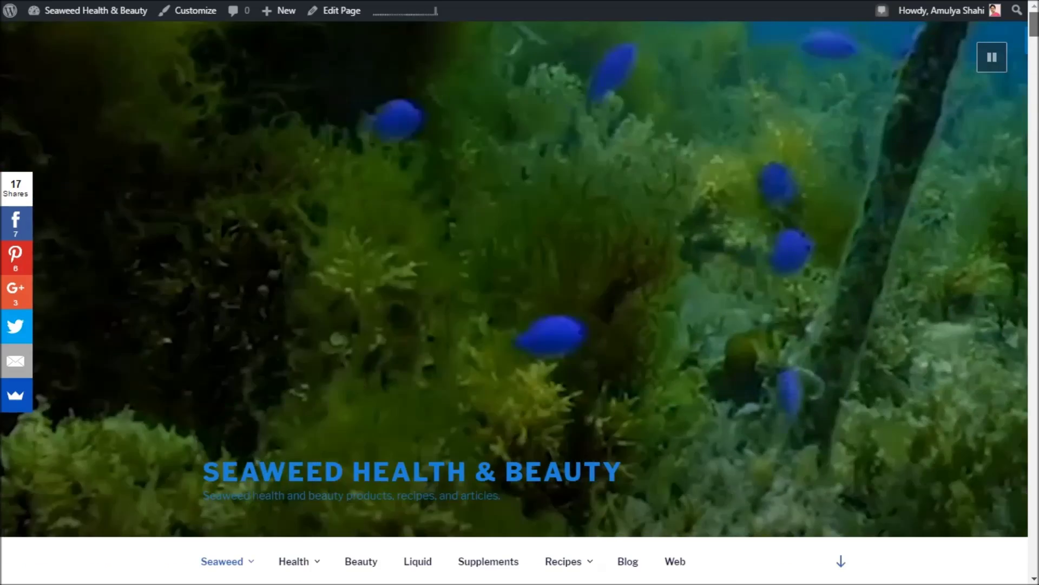
scroll(709, 271, down, 5)
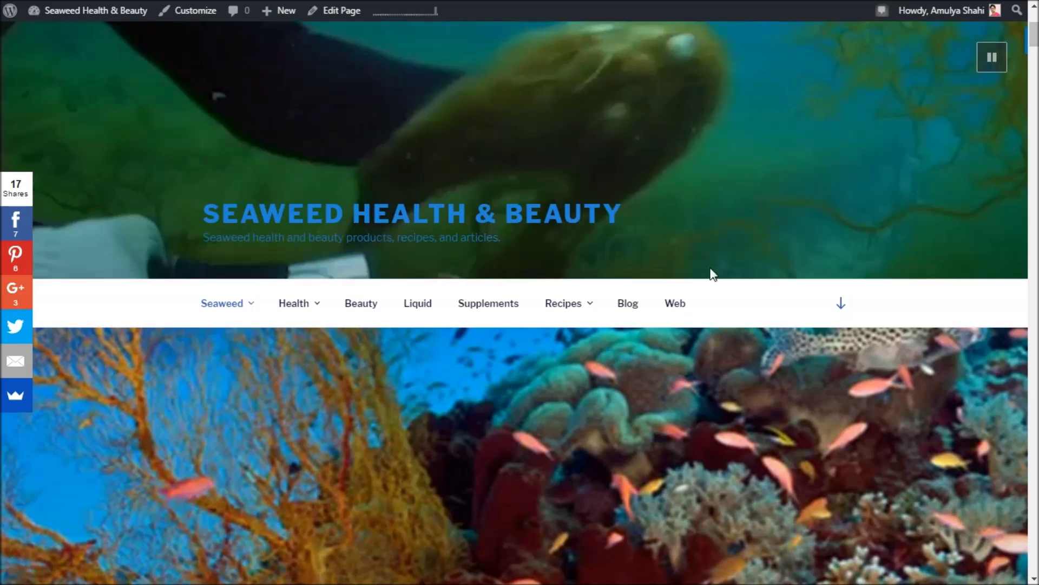
click(628, 304)
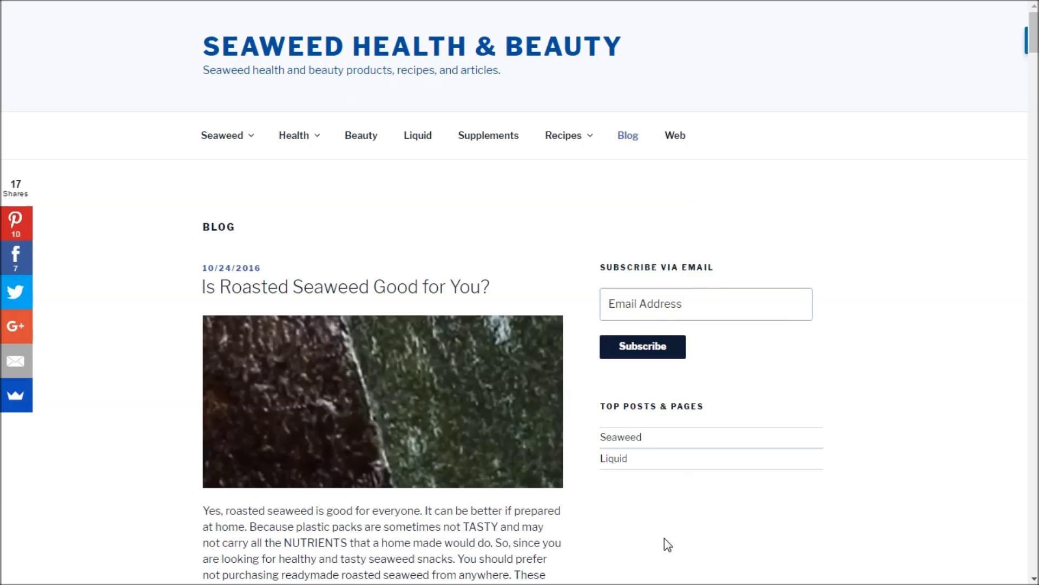
- Go to page 2 of the blog posts and return to its top
scroll(668, 536, down, 20)
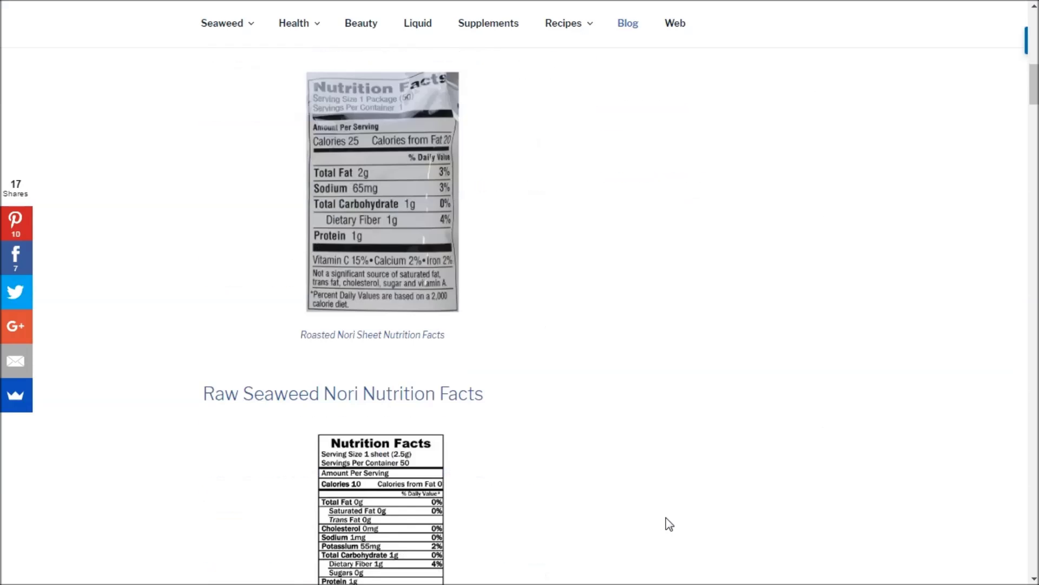
scroll(666, 517, down, 20)
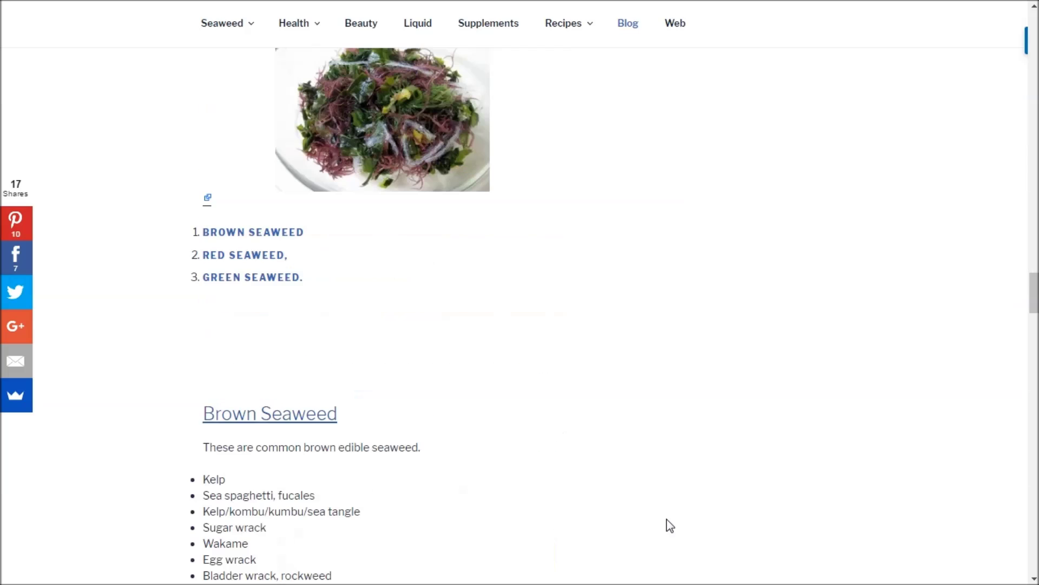
scroll(669, 526, down, 20)
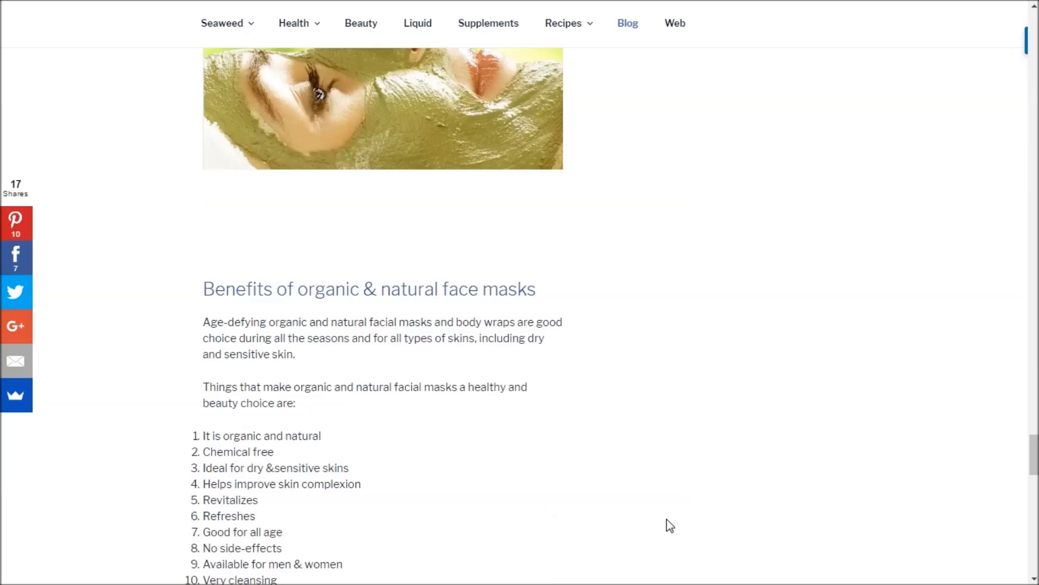
scroll(669, 525, down, 12)
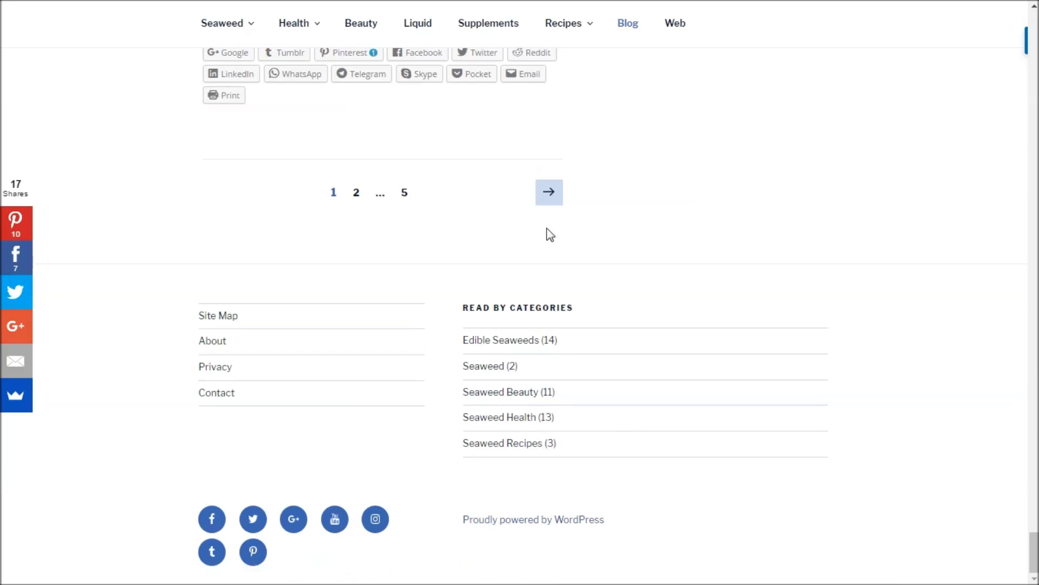
click(549, 199)
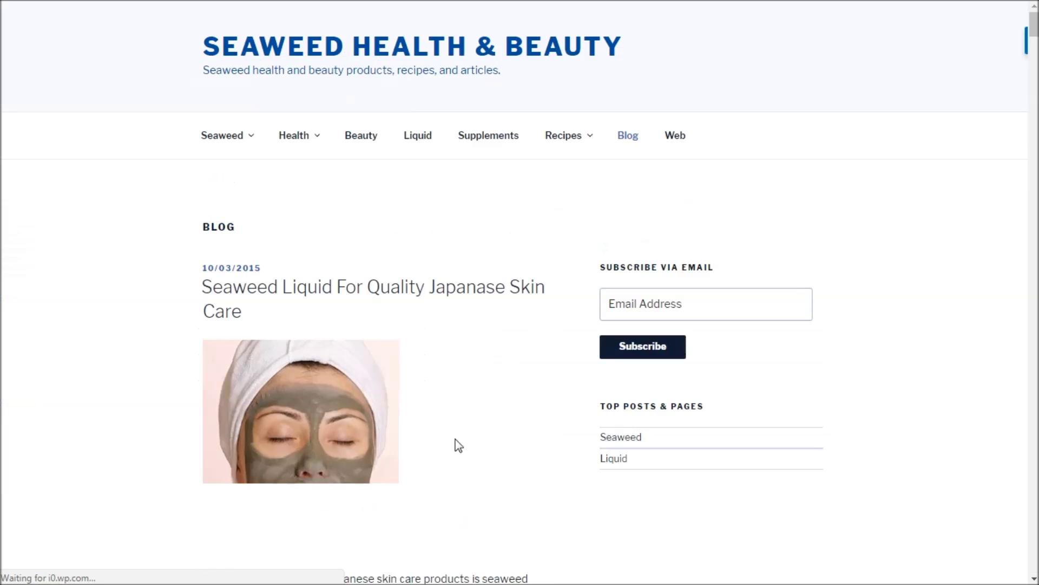
scroll(1034, 184, down, 9)
drag(1034, 46, 1034, 560)
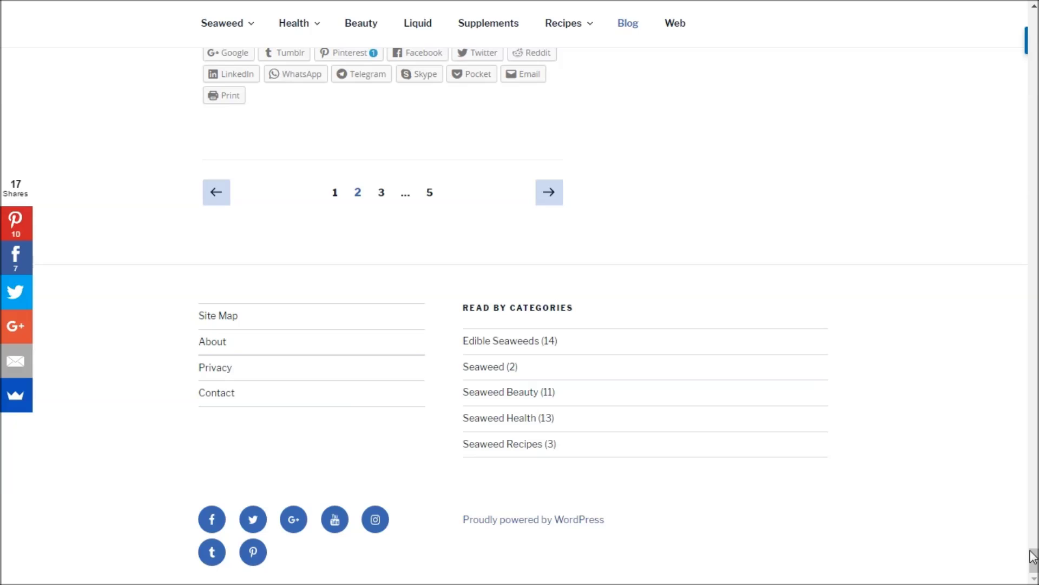
drag(1035, 566, 988, 15)
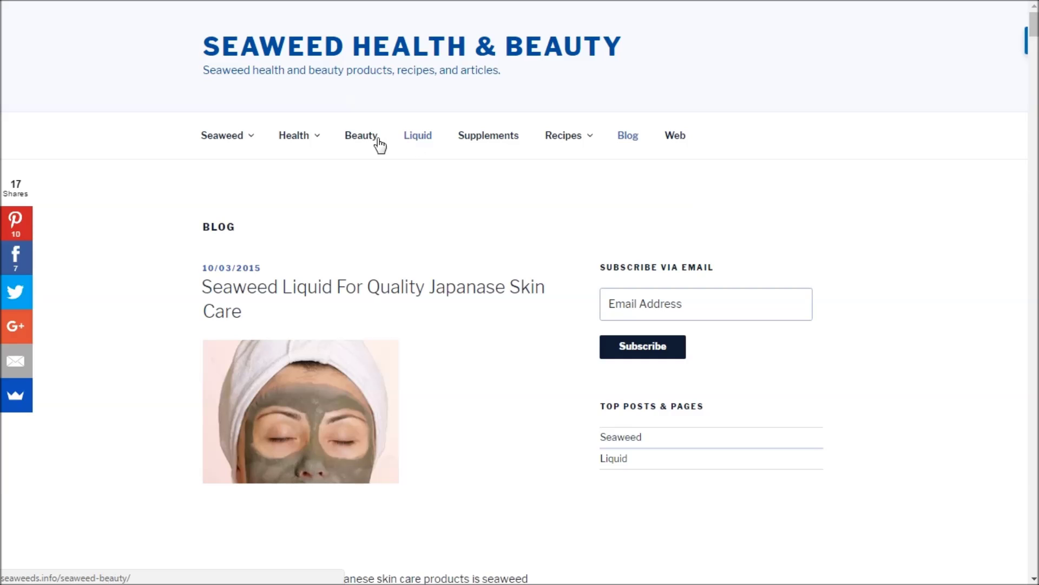
- Open the Benefits of Using Dulse article from the Health menu and scroll through it
mouse_move(307, 143)
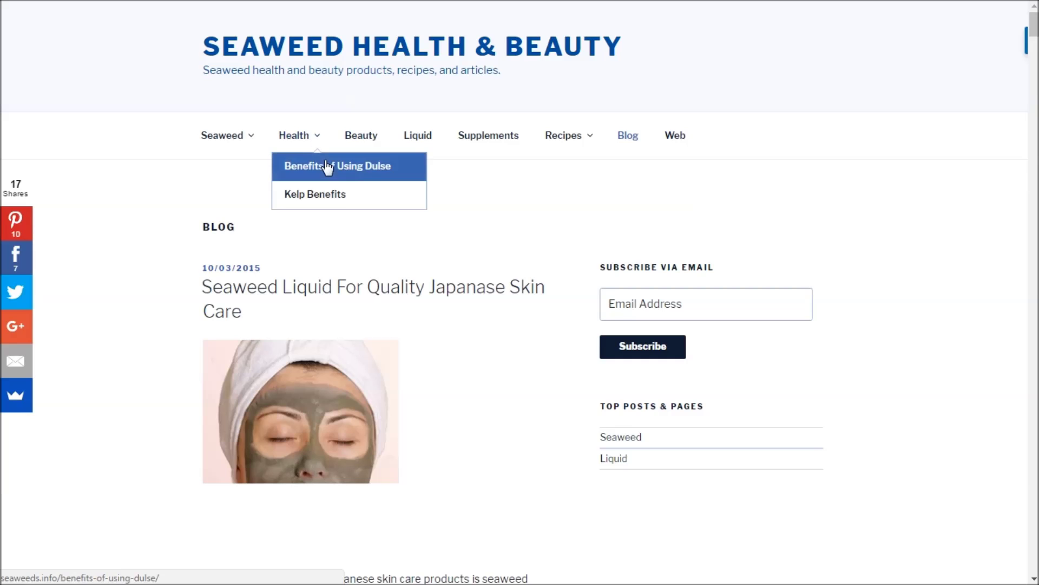
click(295, 167)
scroll(718, 286, down, 7)
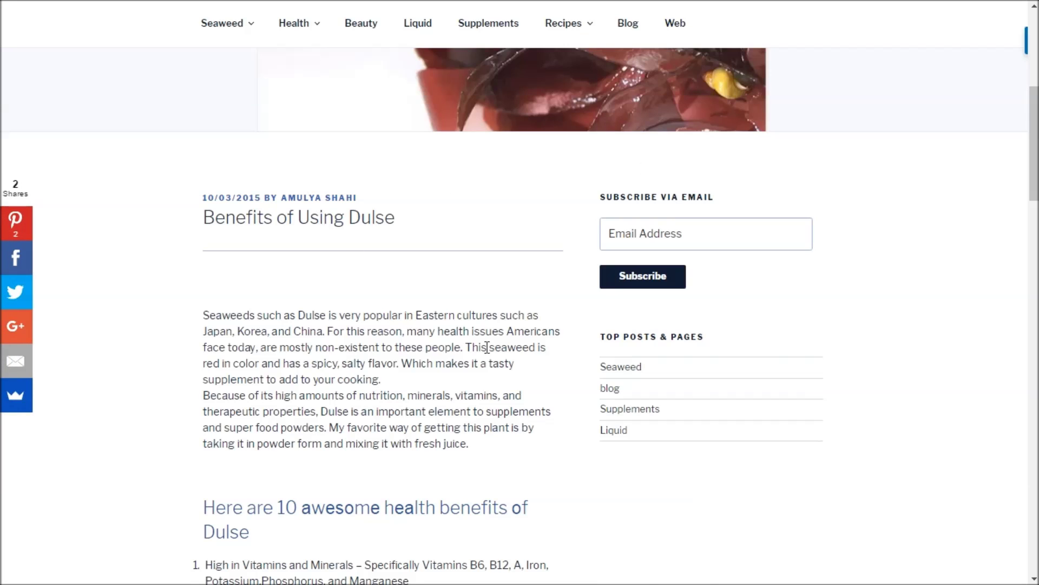
scroll(496, 362, up, 7)
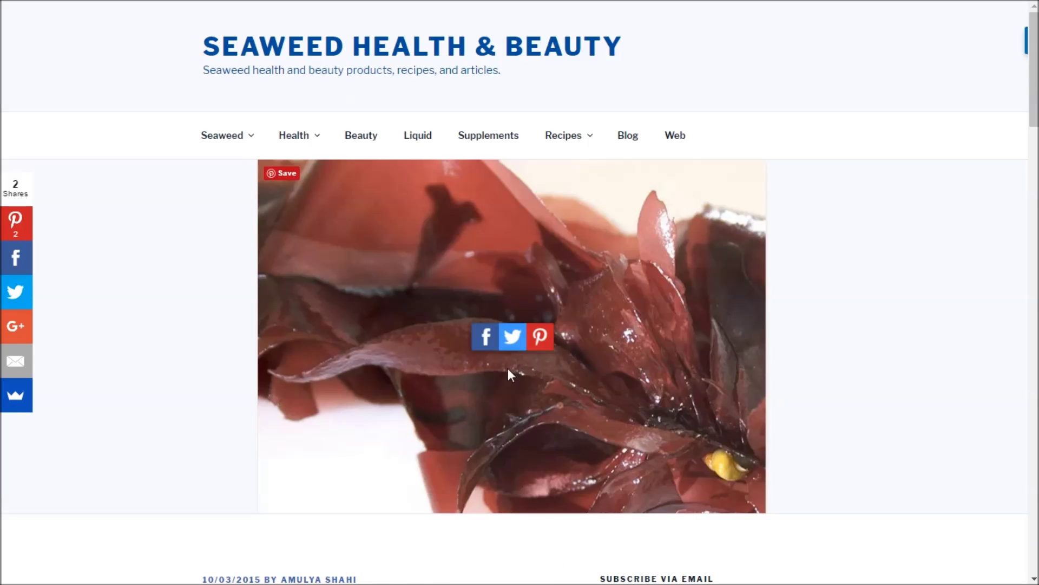
scroll(509, 372, down, 20)
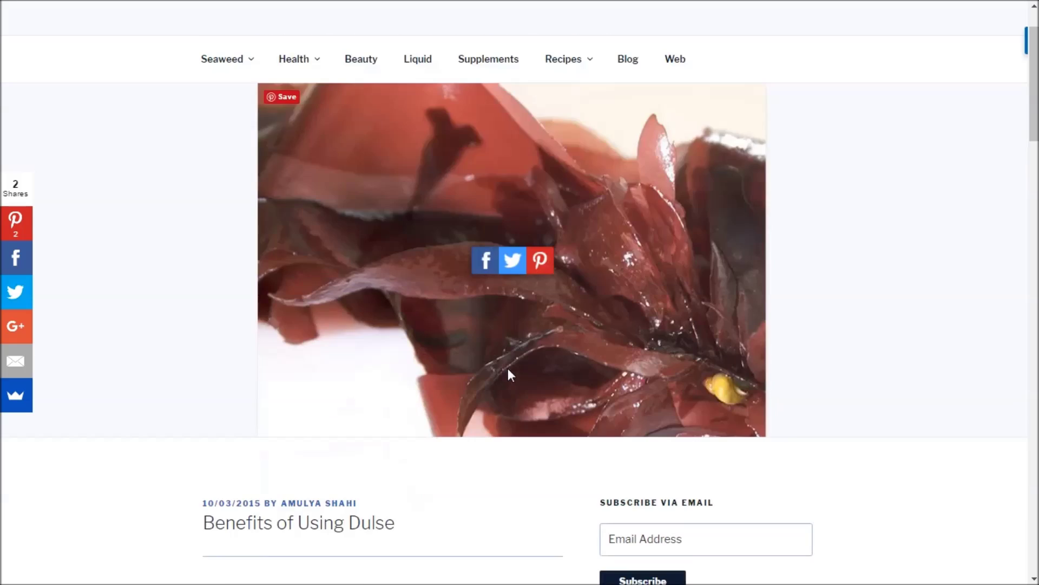
scroll(508, 373, down, 10)
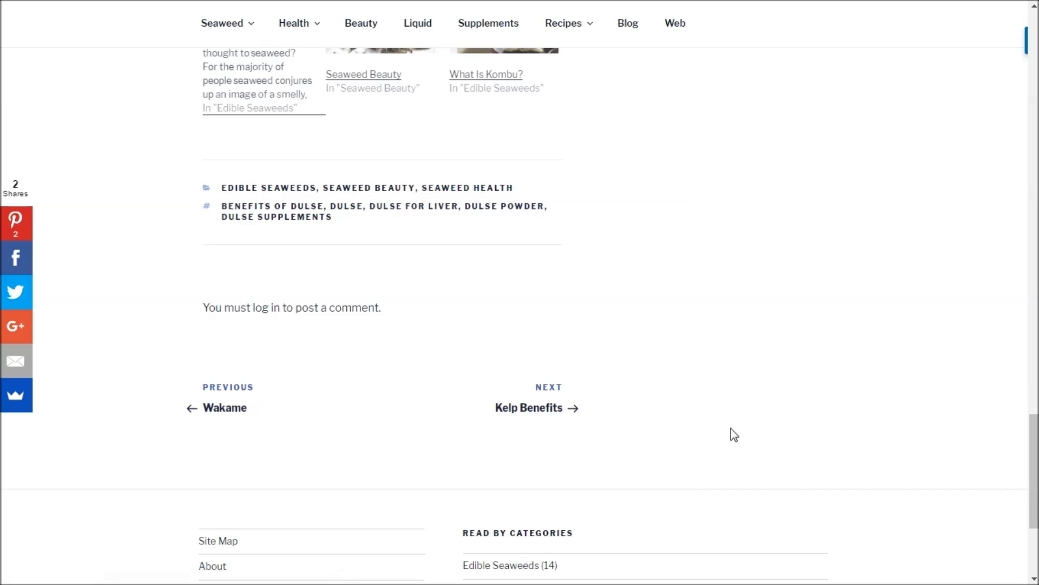
scroll(734, 434, down, 4)
scroll(734, 435, up, 20)
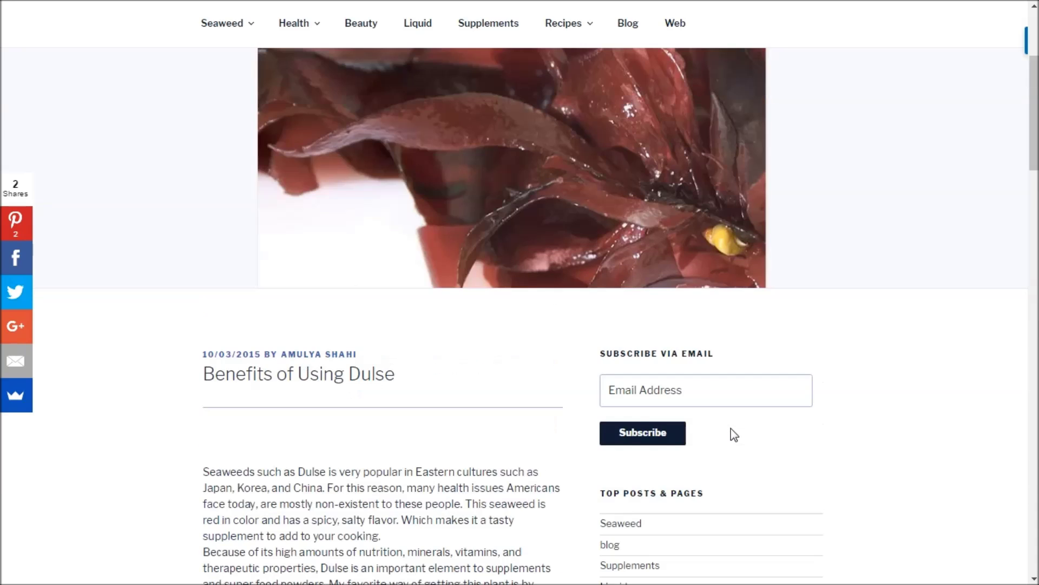
scroll(734, 435, up, 3)
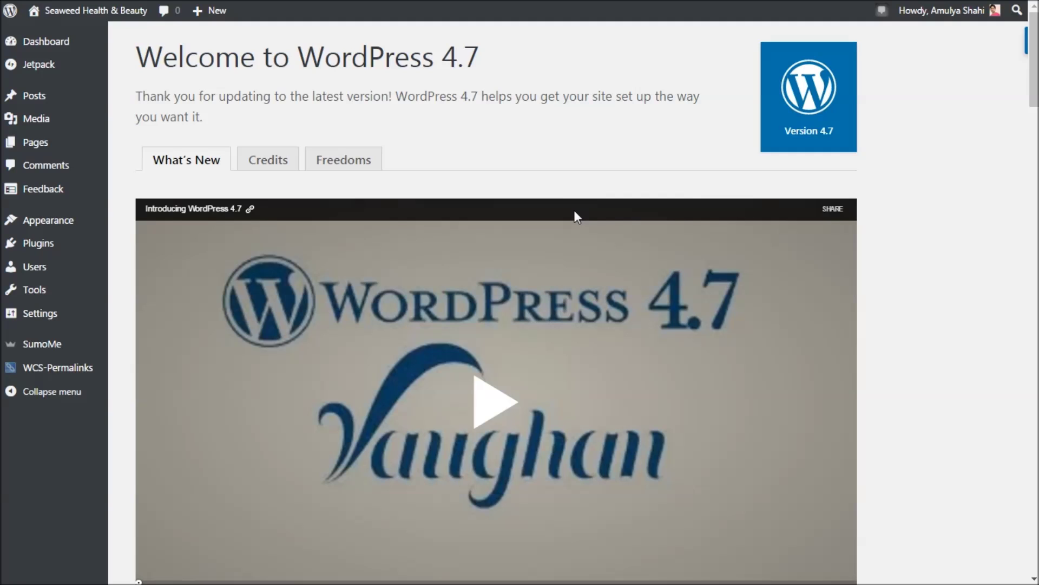
- Open Appearance > Menus to edit the bottom menu
mouse_move(54, 223)
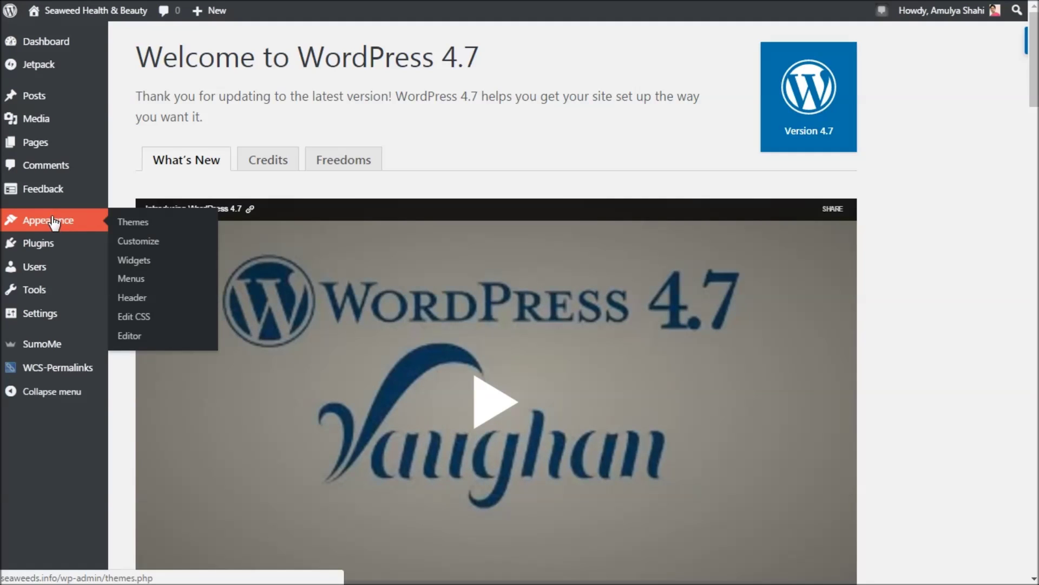
click(132, 297)
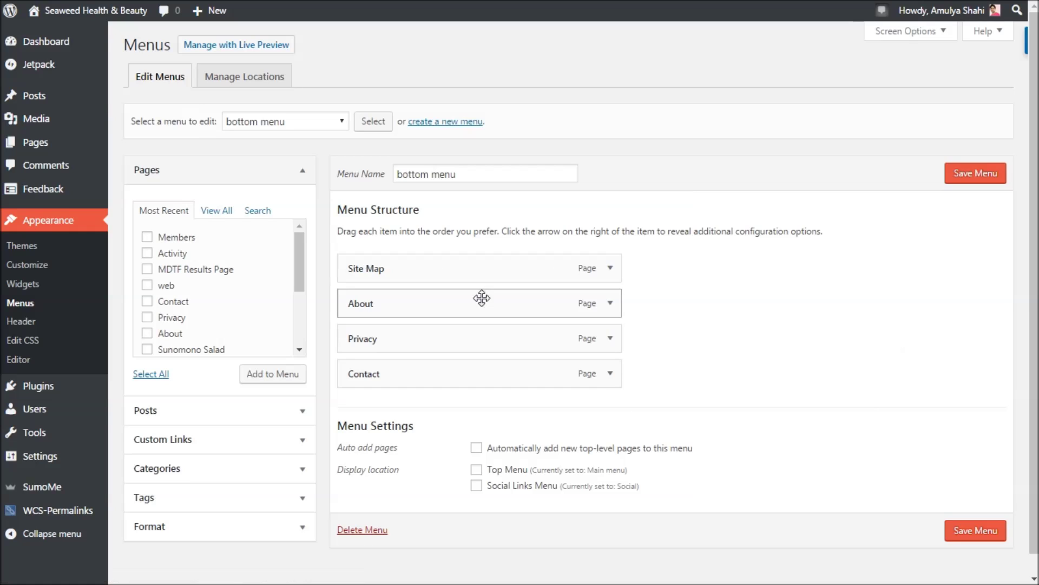
- List the menus available for editing, then open Appearance > Widgets
click(342, 121)
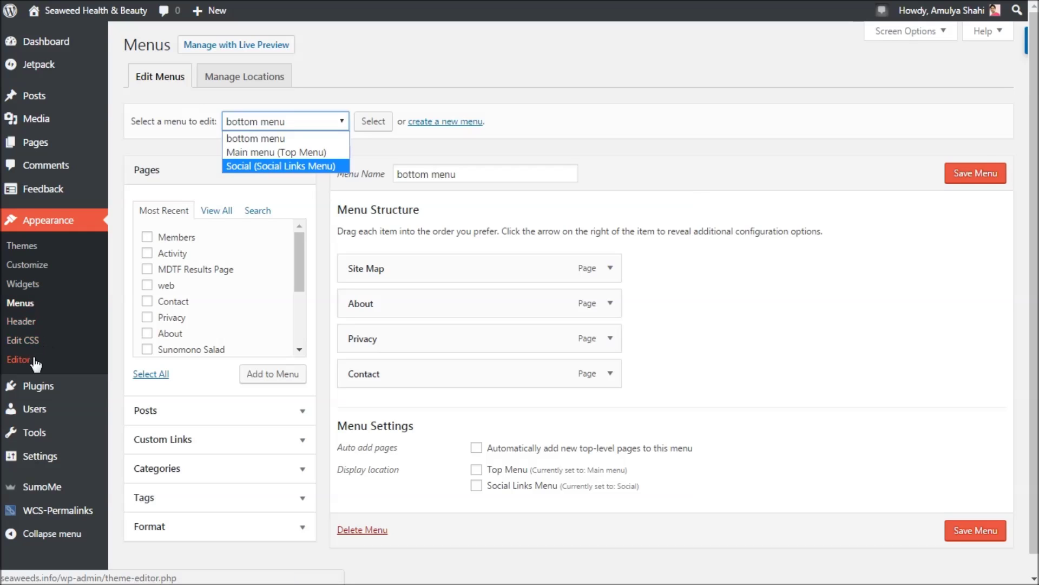
click(32, 288)
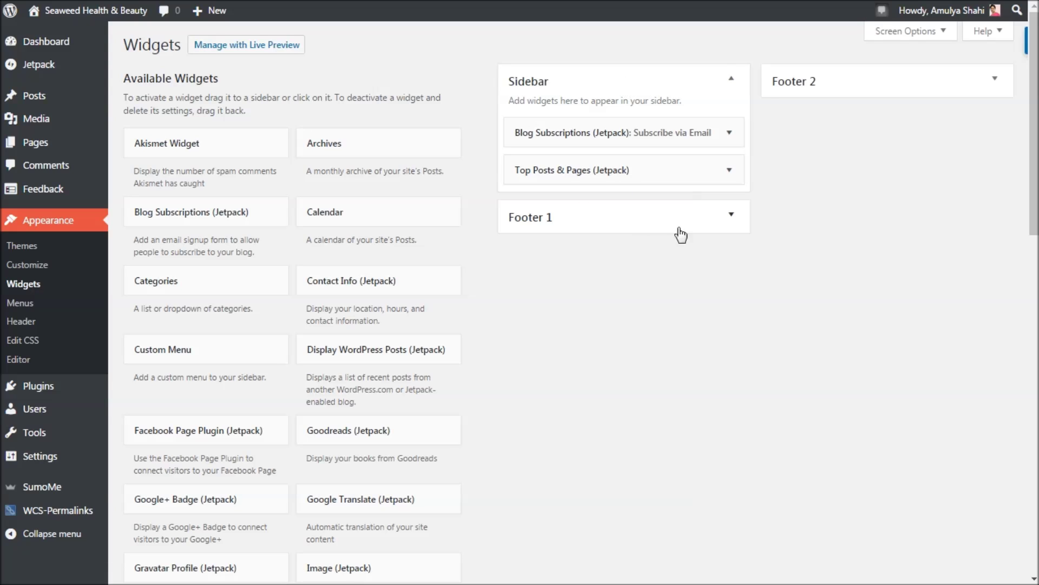
- Expand the Footer 1 and Footer 2 widget areas and drag the Calendar widget toward the Sidebar
click(733, 217)
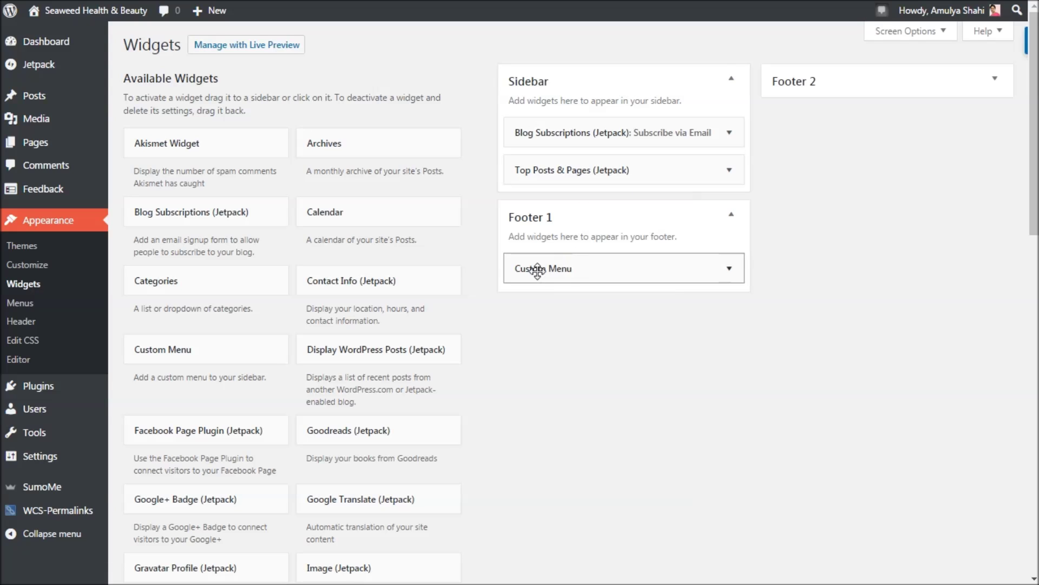
click(906, 78)
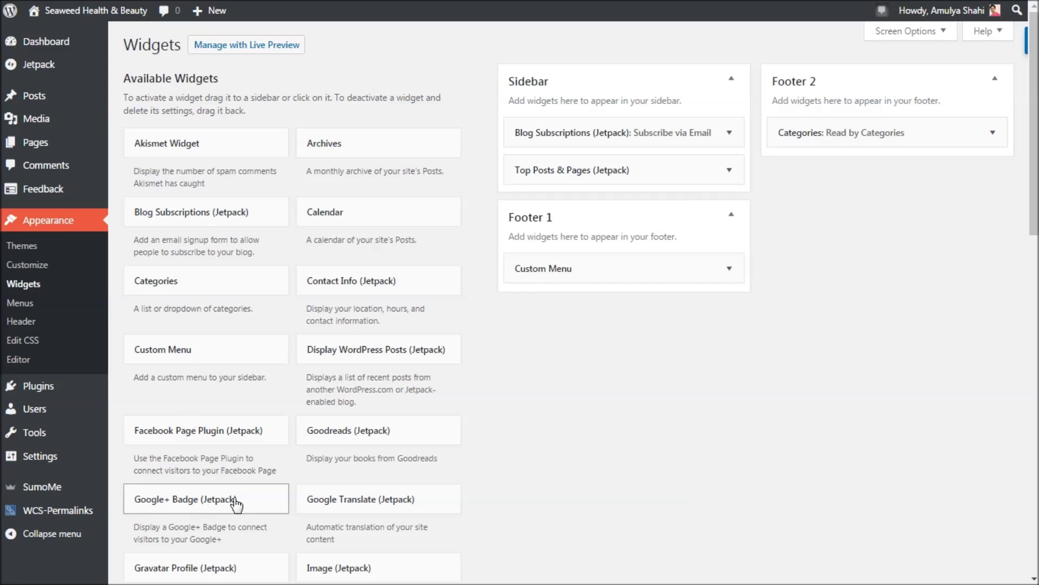
scroll(233, 564, down, 16)
scroll(265, 504, up, 16)
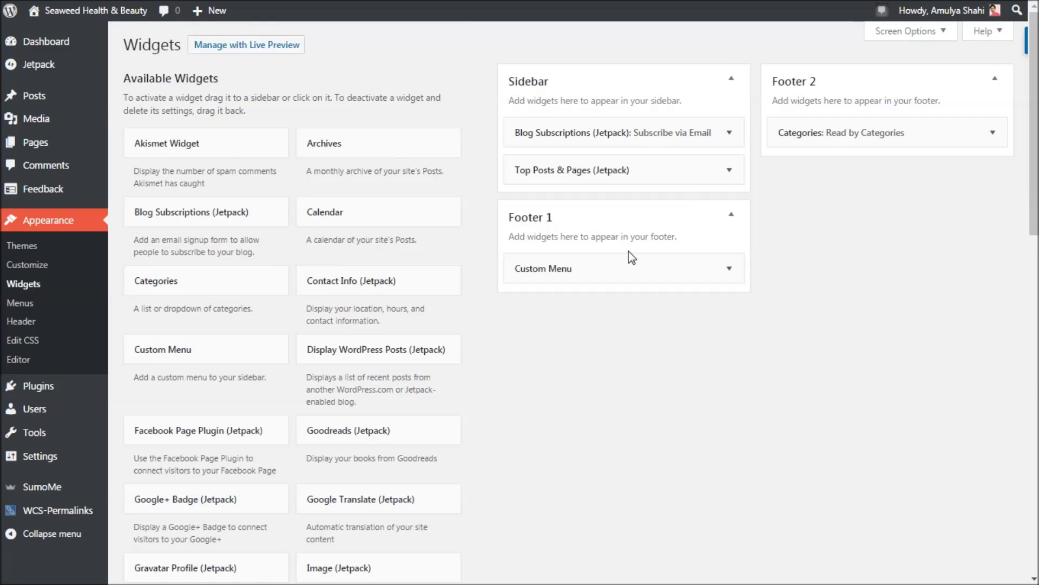
drag(355, 217, 303, 340)
scroll(328, 337, down, 1)
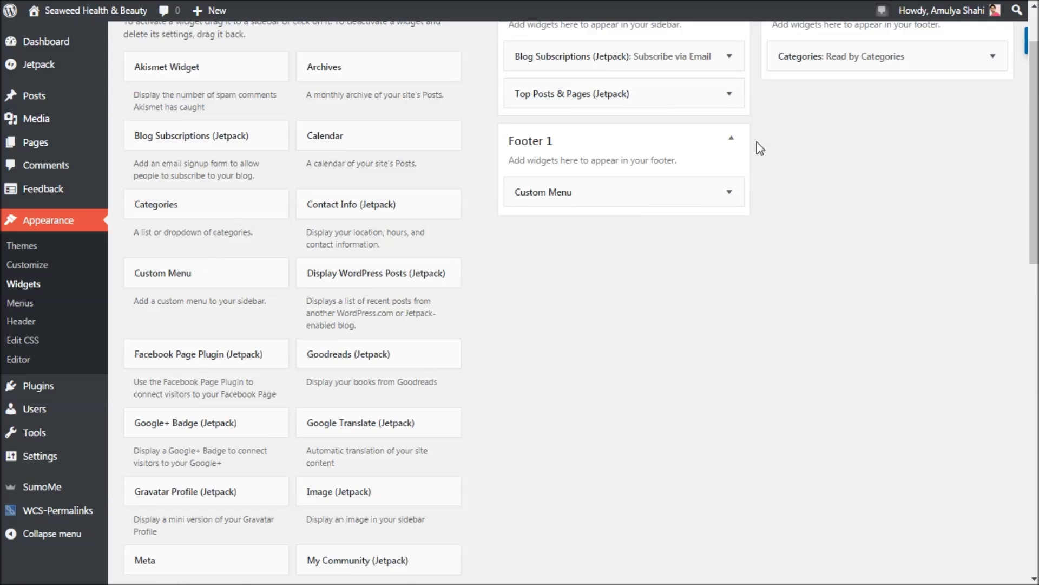
scroll(303, 449, down, 10)
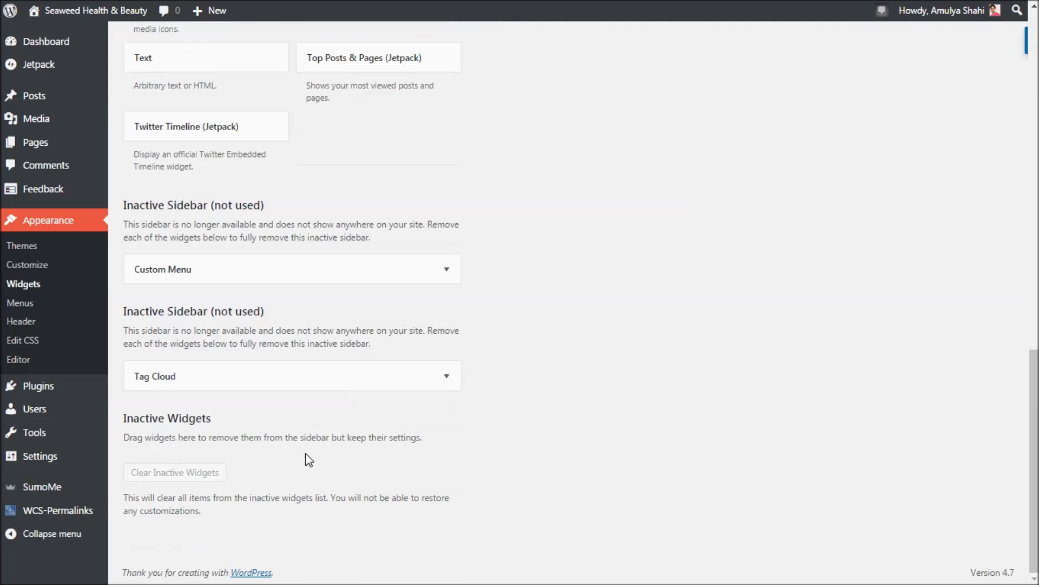
scroll(306, 459, up, 15)
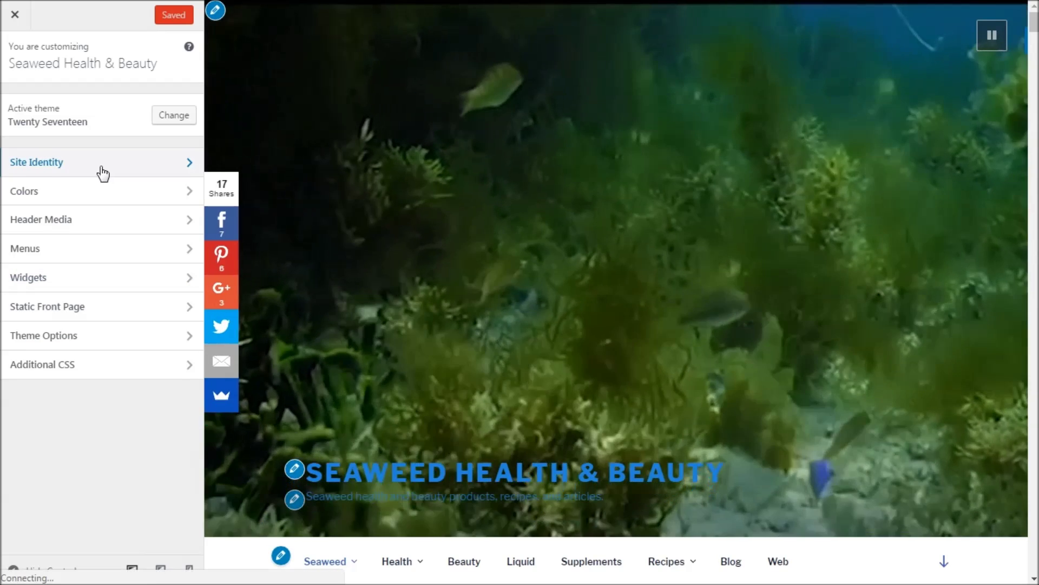
- In Site Identity, check the Site Title and Tagline fields, then open the Select logo chooser
click(103, 173)
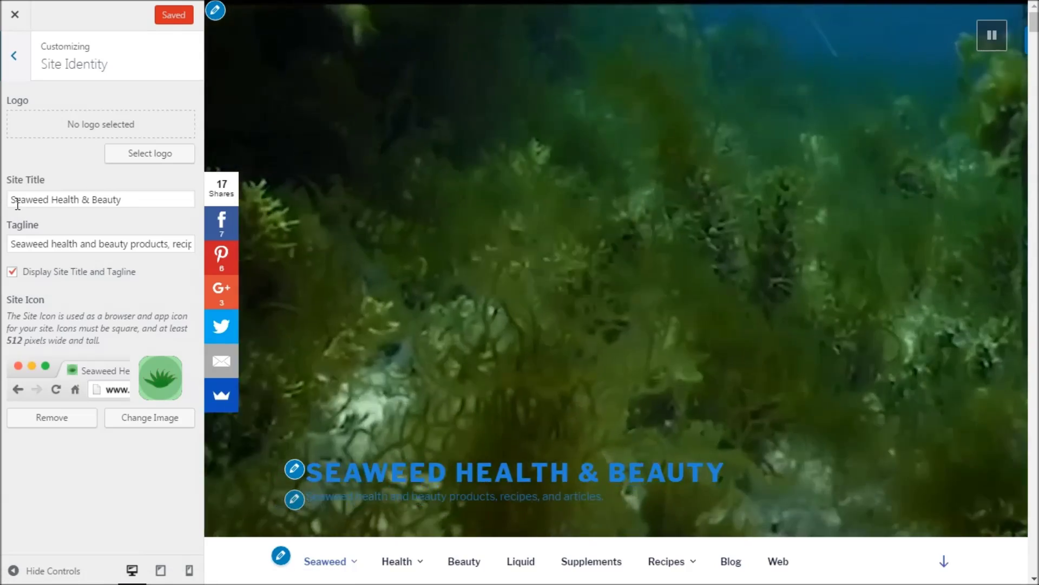
click(109, 199)
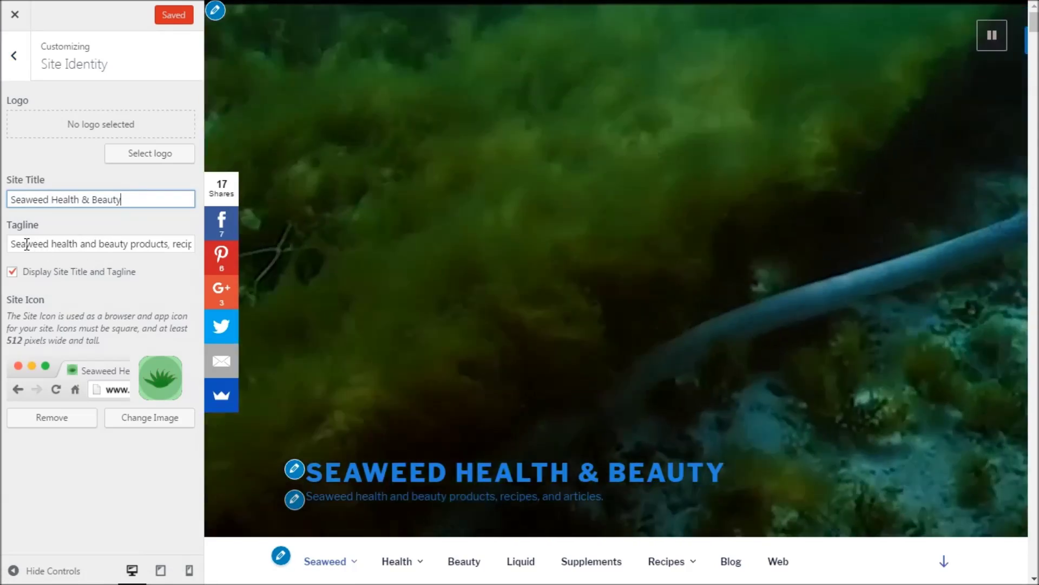
click(19, 244)
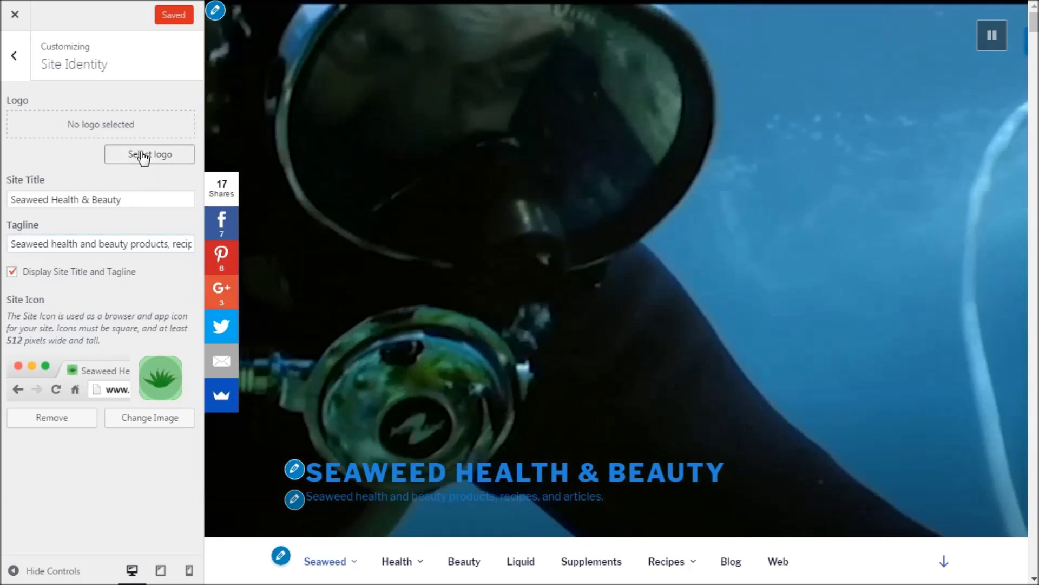
click(143, 157)
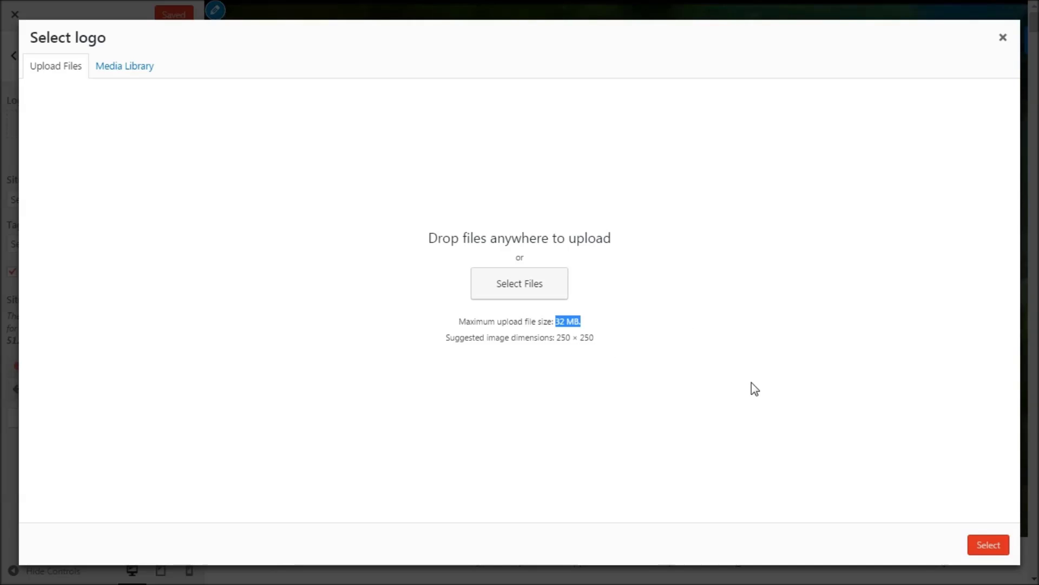
- Close the Select logo dialog without choosing a logo
click(1003, 39)
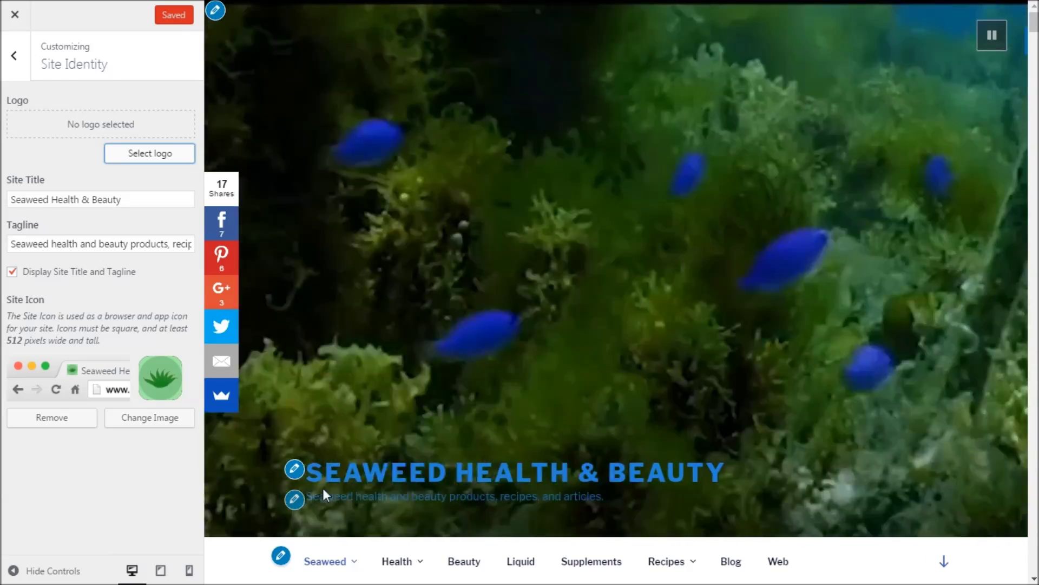
- Jump to the site title and tagline from the preview, then scroll down to the footer
click(294, 470)
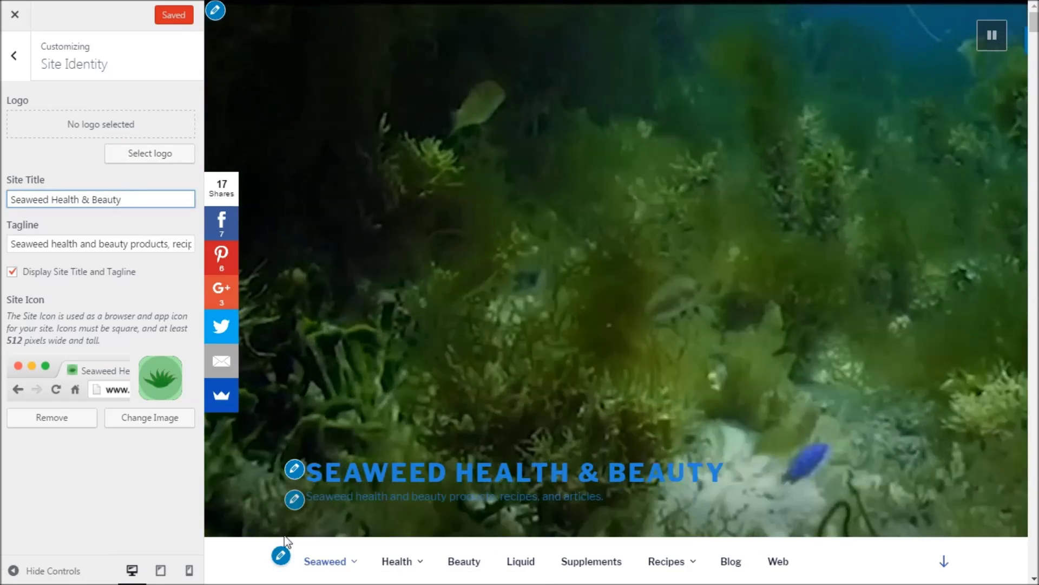
click(295, 499)
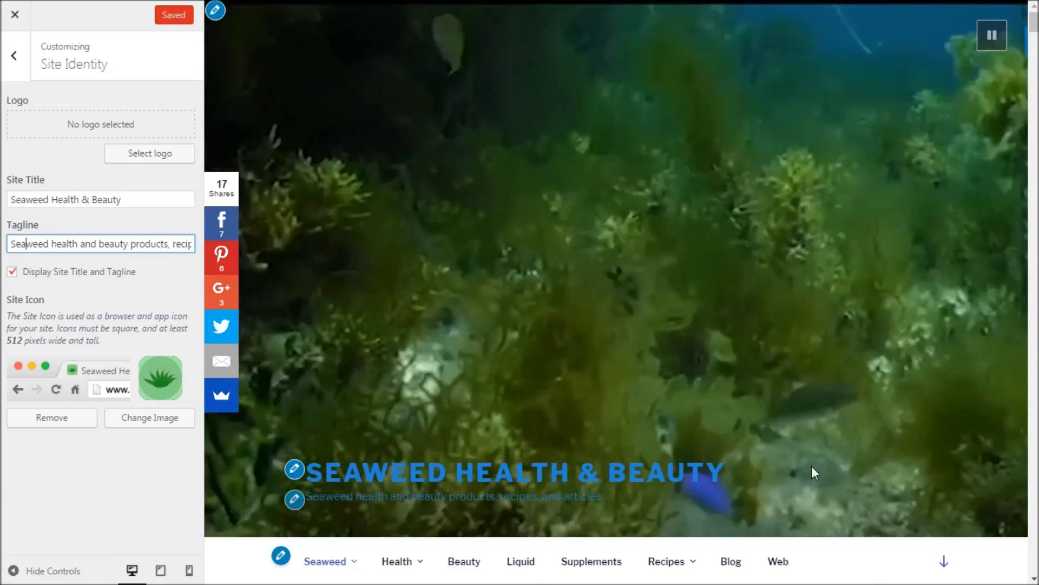
scroll(815, 472, down, 10)
scroll(617, 314, down, 20)
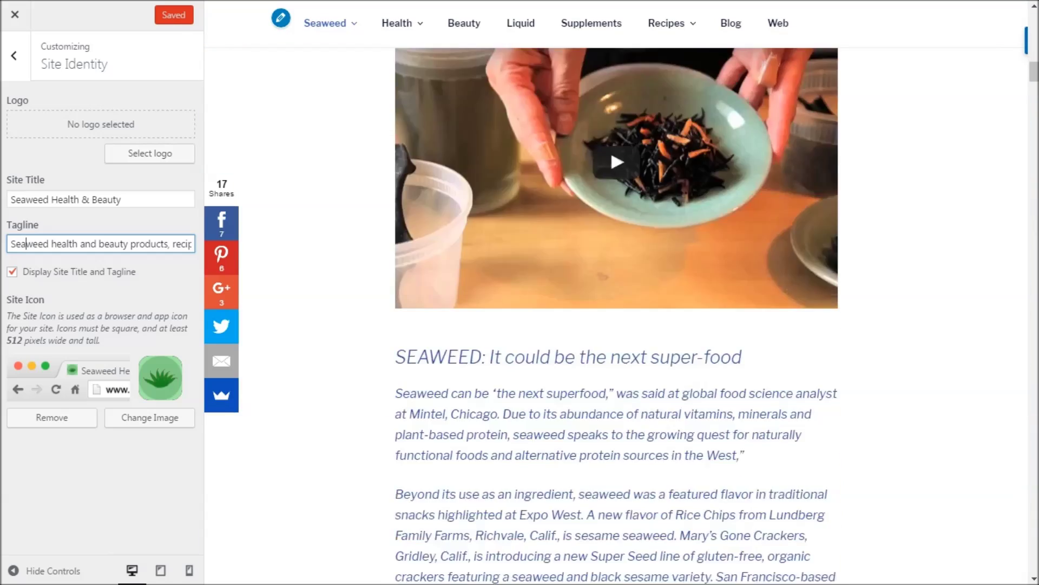
scroll(617, 314, down, 20)
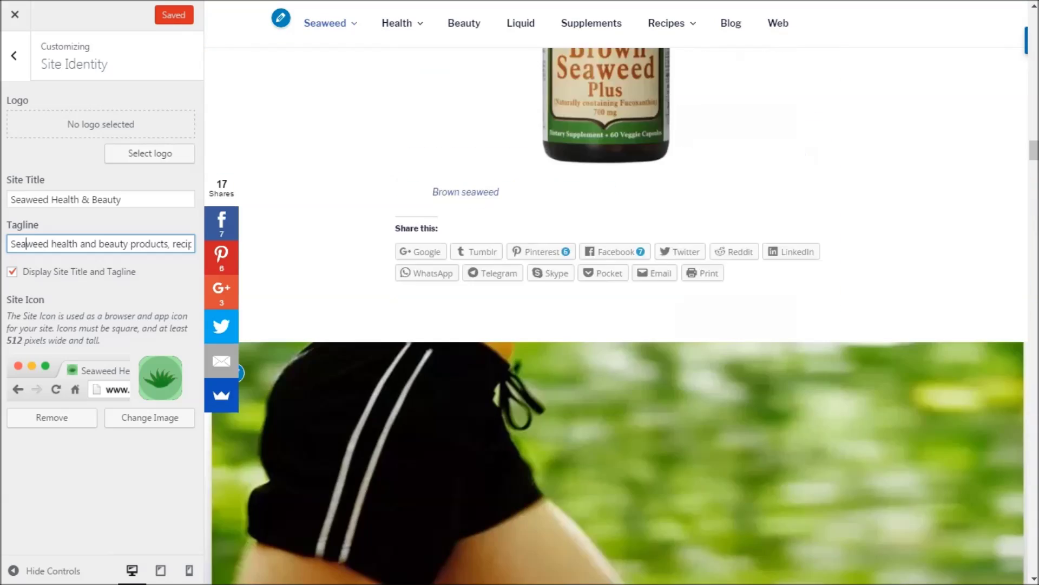
scroll(617, 314, down, 10)
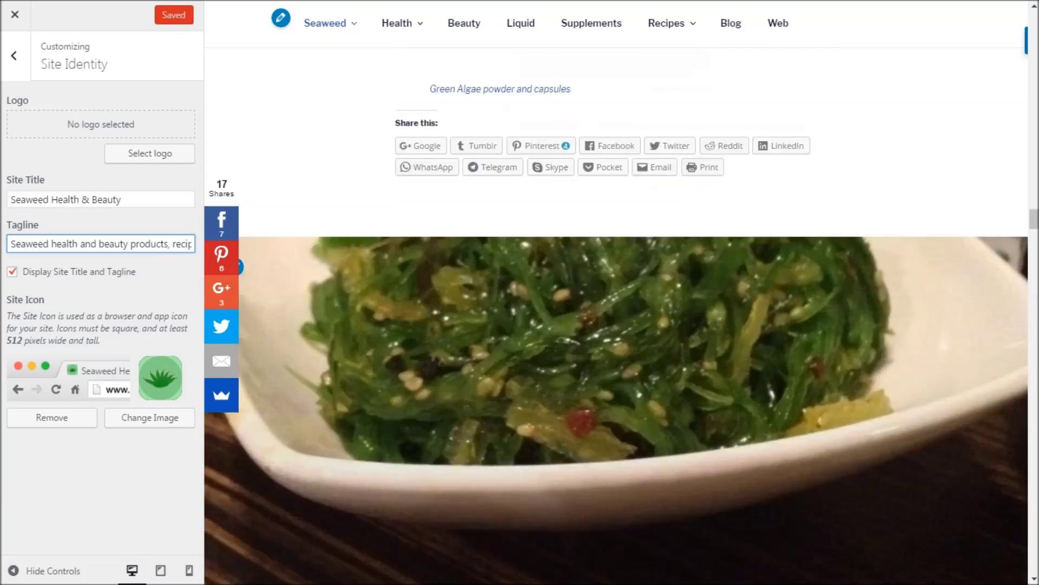
scroll(289, 284, down, 20)
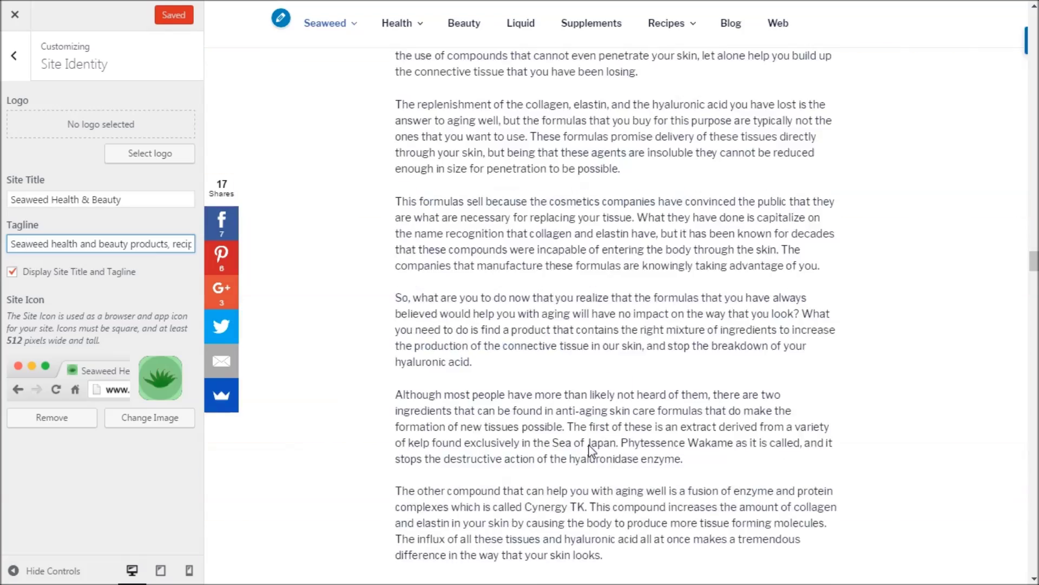
scroll(590, 449, down, 20)
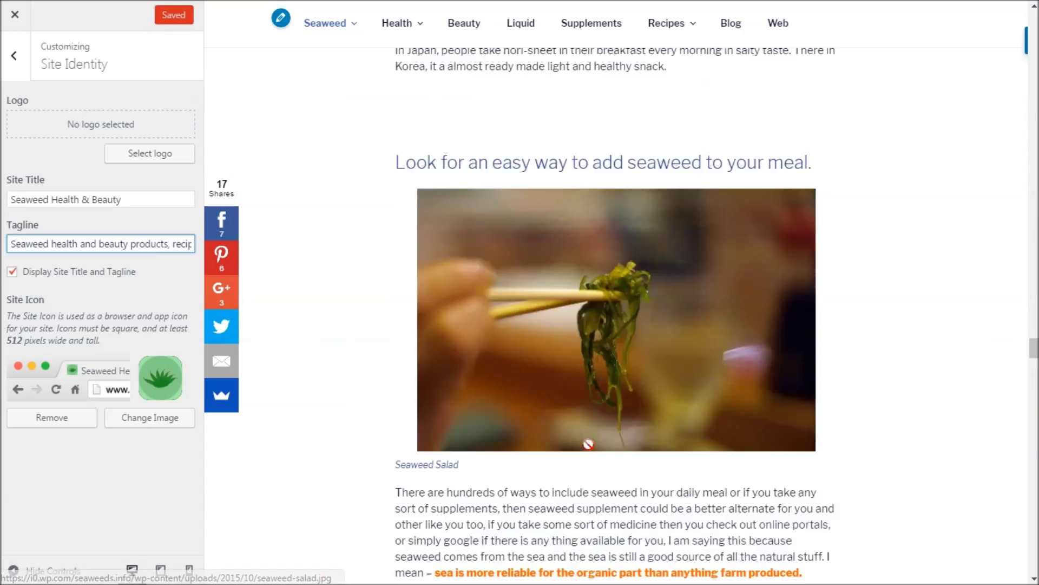
scroll(592, 451, down, 20)
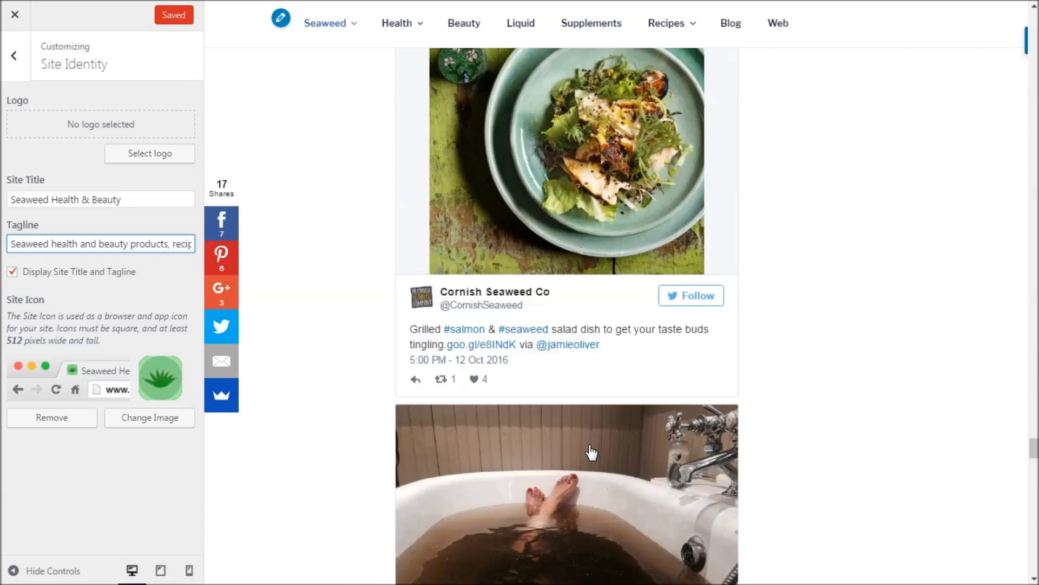
scroll(592, 451, down, 20)
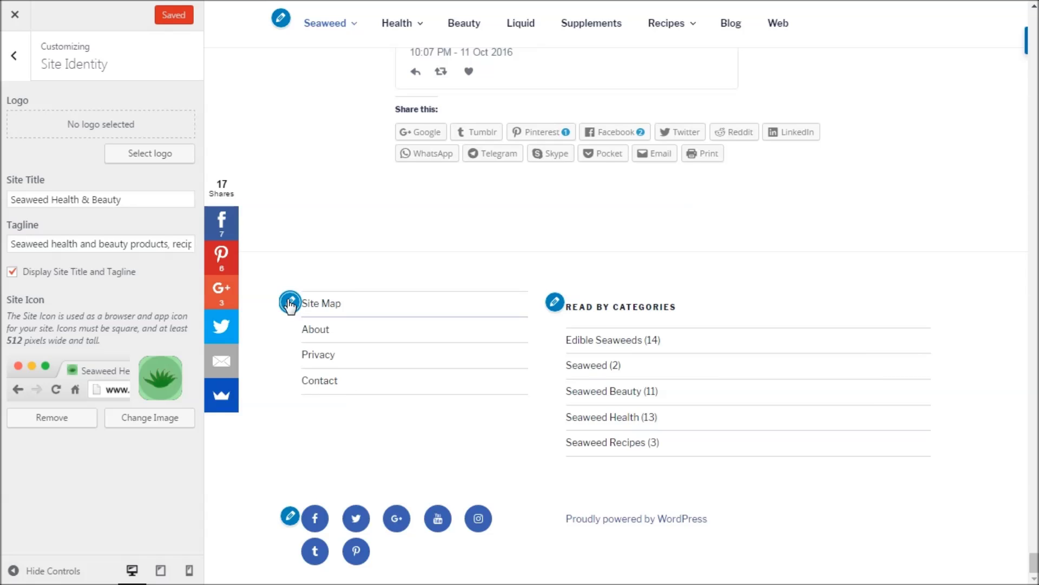
- Inspect the footer menu, social links and Read by Categories widget settings, then return to the main panel
click(291, 517)
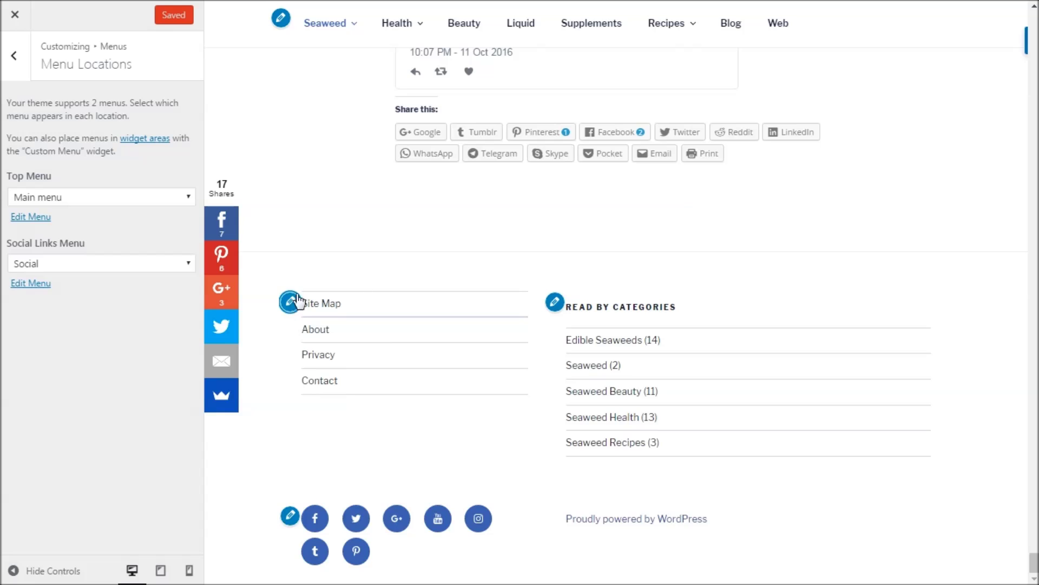
click(560, 303)
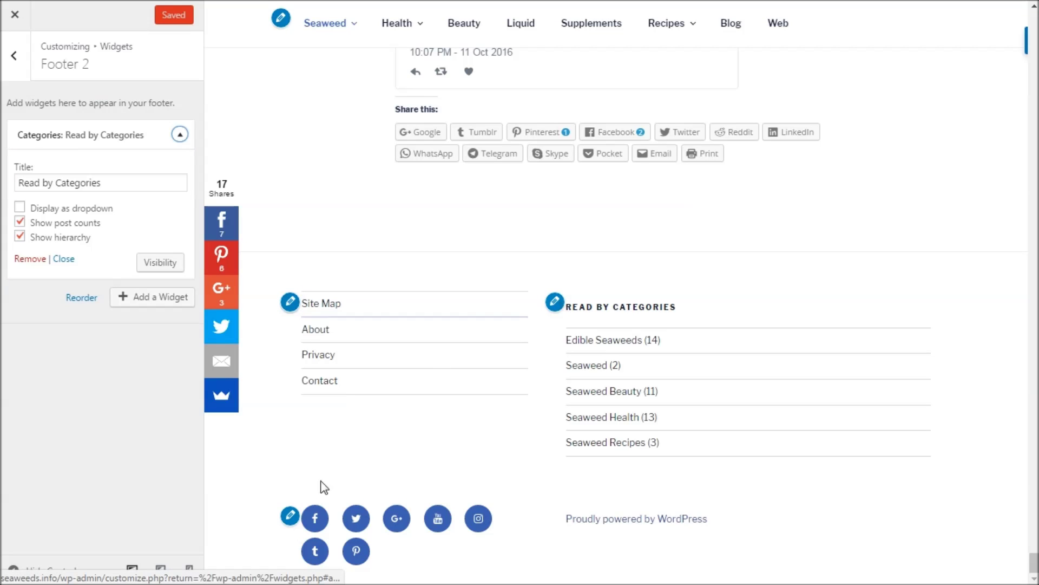
click(288, 517)
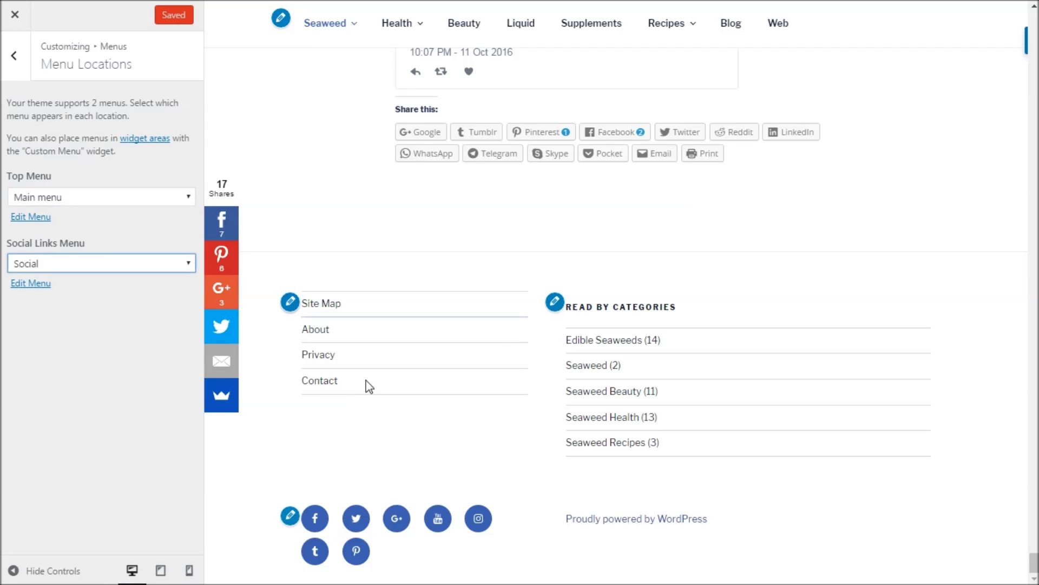
click(557, 302)
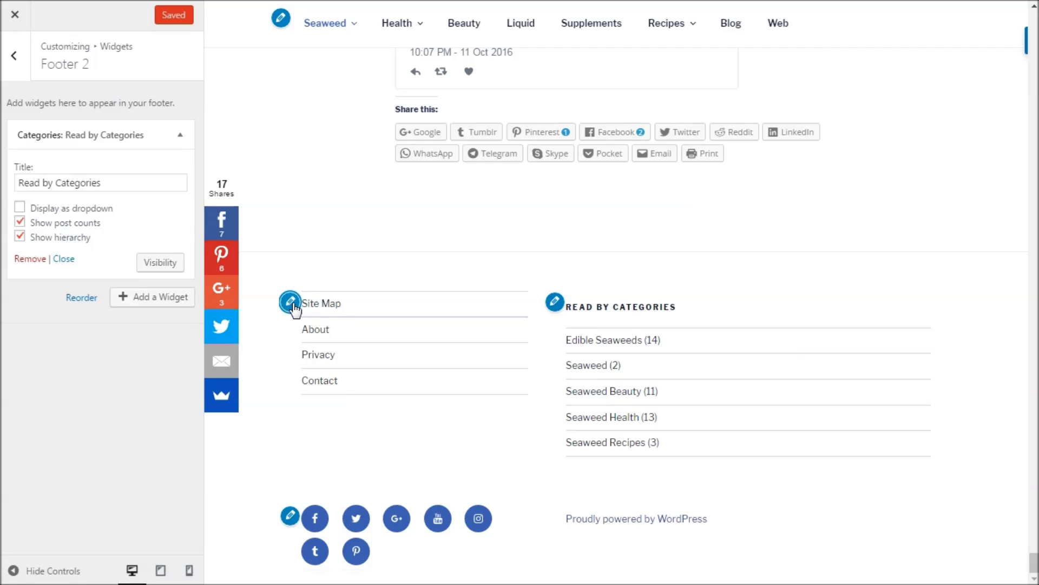
click(14, 55)
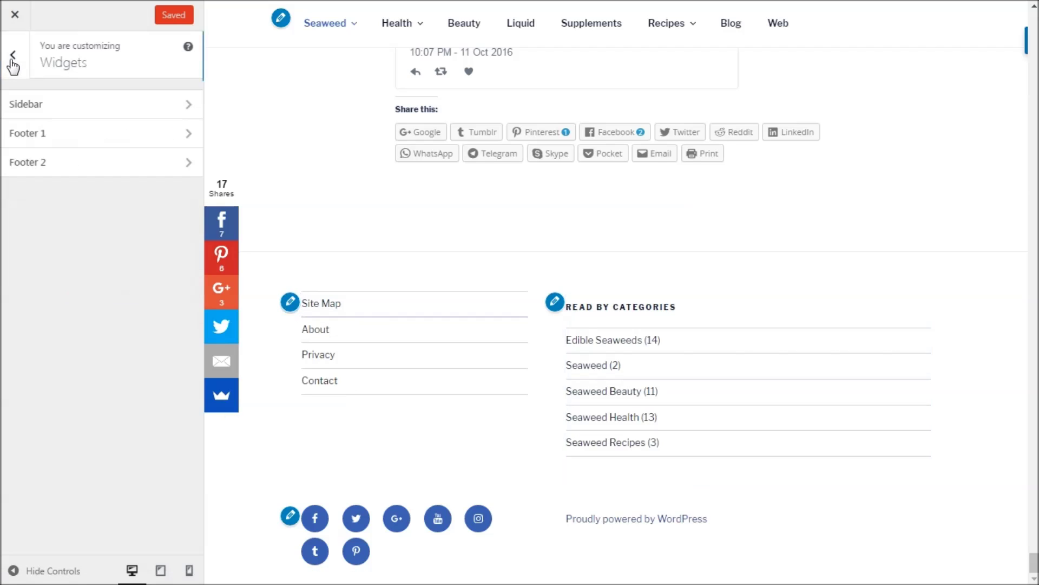
click(13, 64)
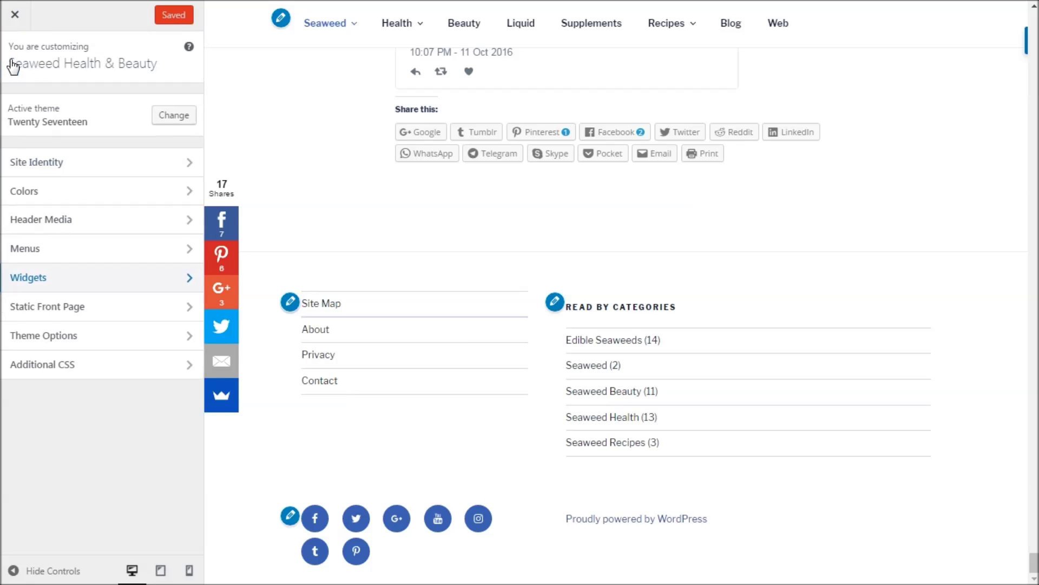
- In Colors, preview the Light and Dark schemes, then settle on the Custom color scheme
click(67, 196)
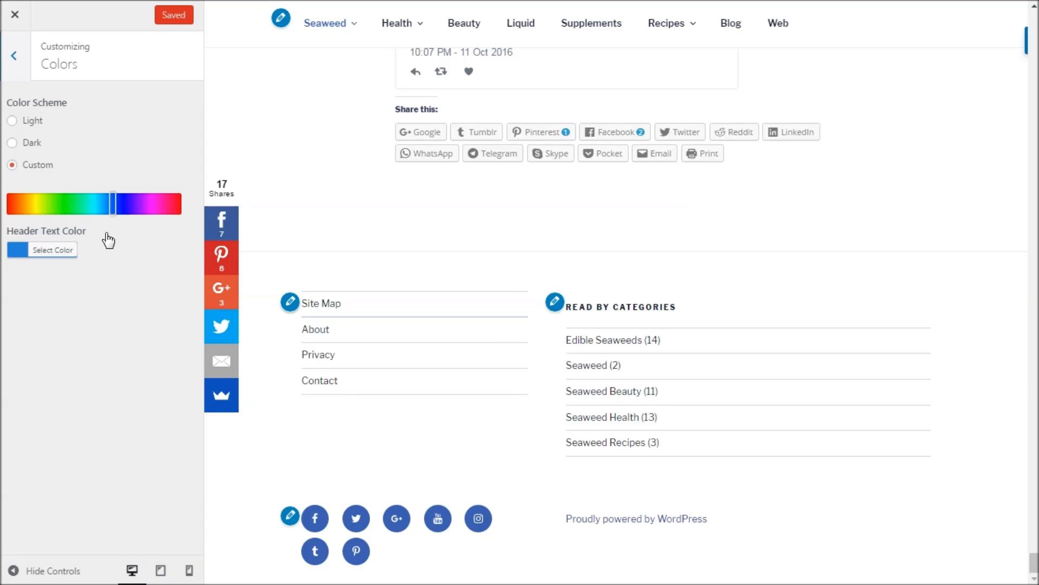
click(12, 121)
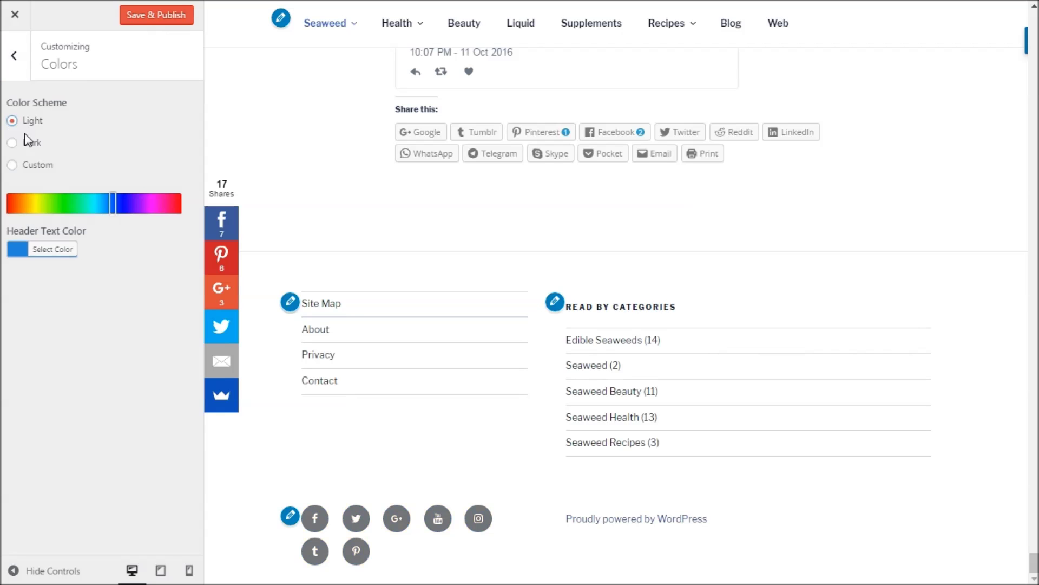
drag(1034, 563, 1034, 166)
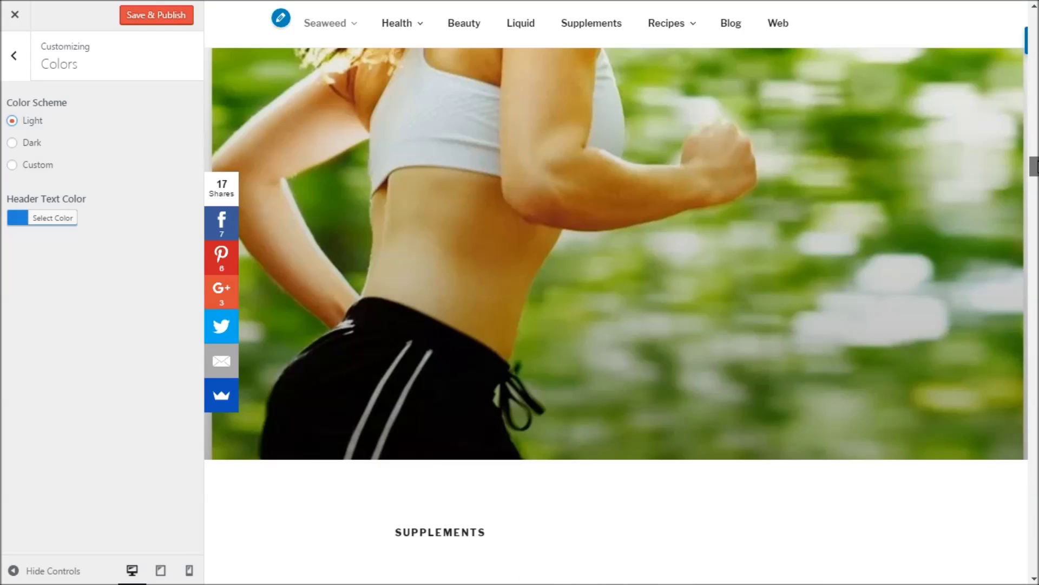
click(12, 143)
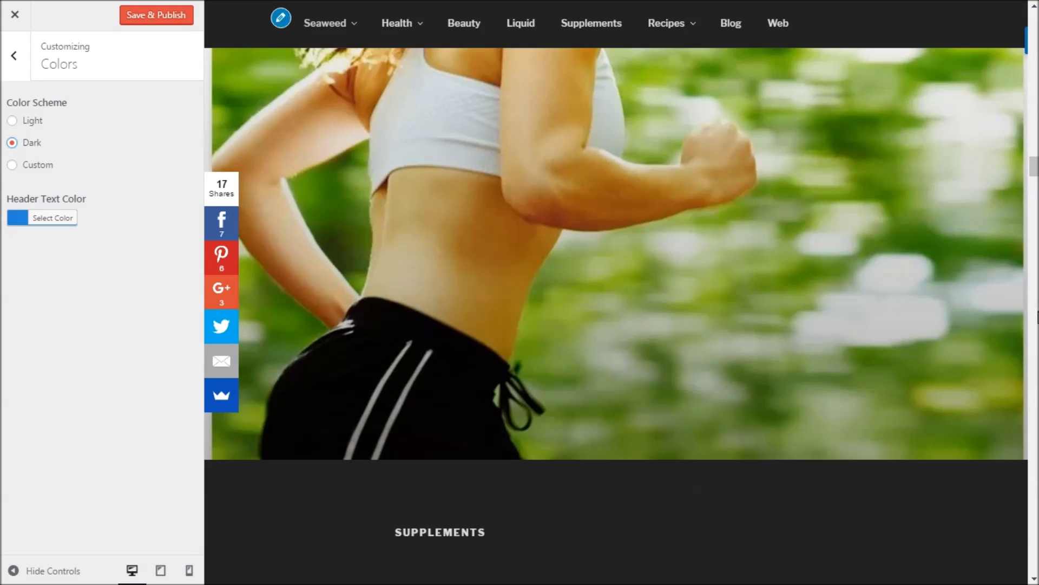
drag(1034, 181, 1034, 563)
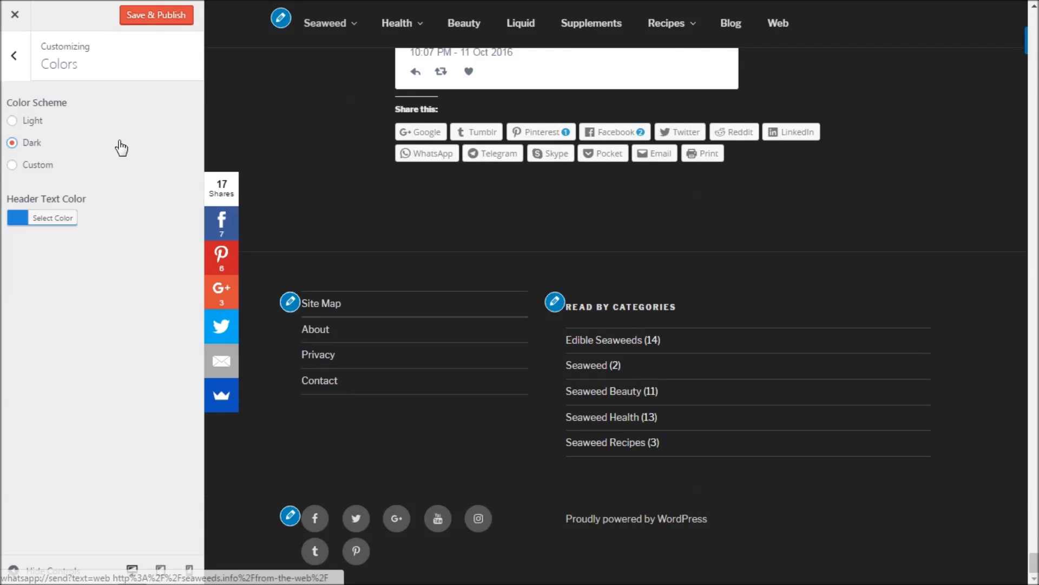
click(11, 165)
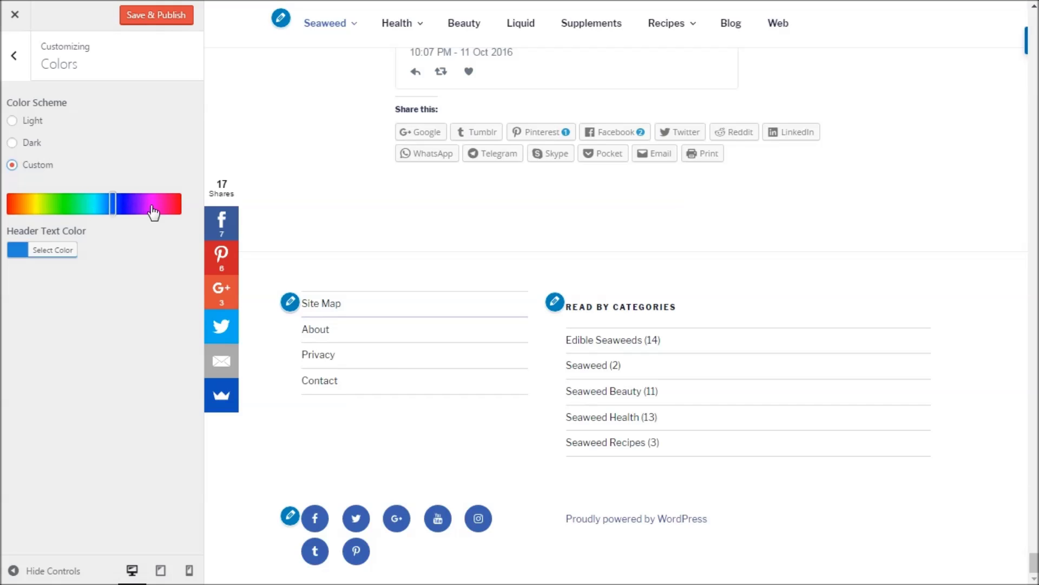
scroll(698, 256, up, 20)
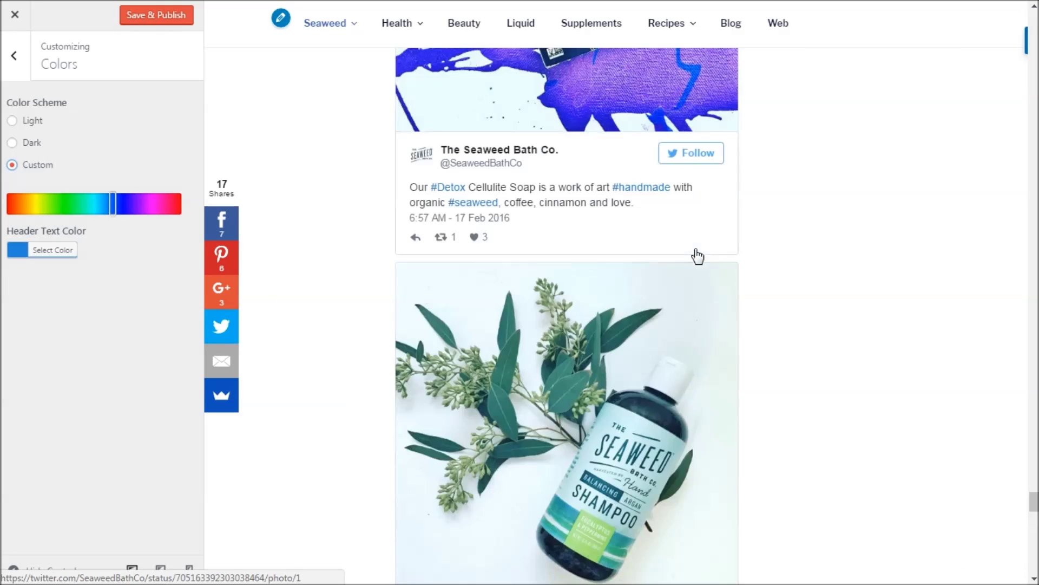
scroll(698, 255, up, 20)
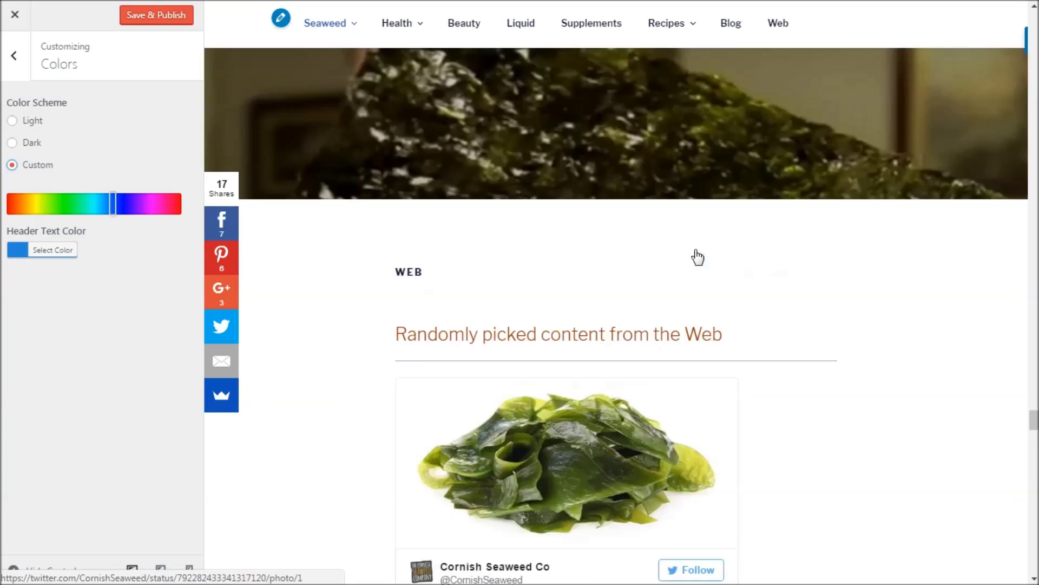
scroll(696, 255, up, 20)
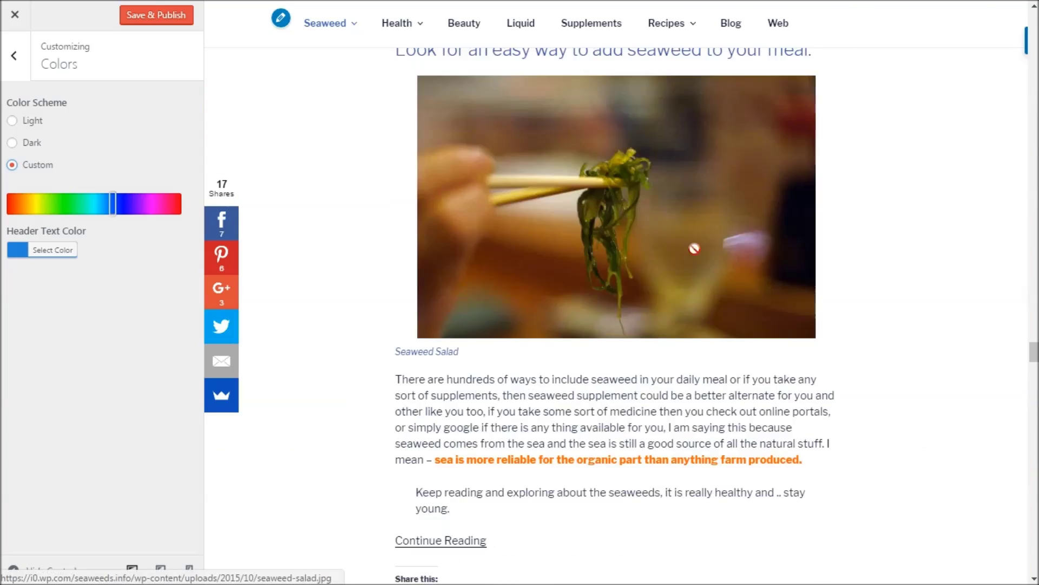
scroll(696, 255, up, 15)
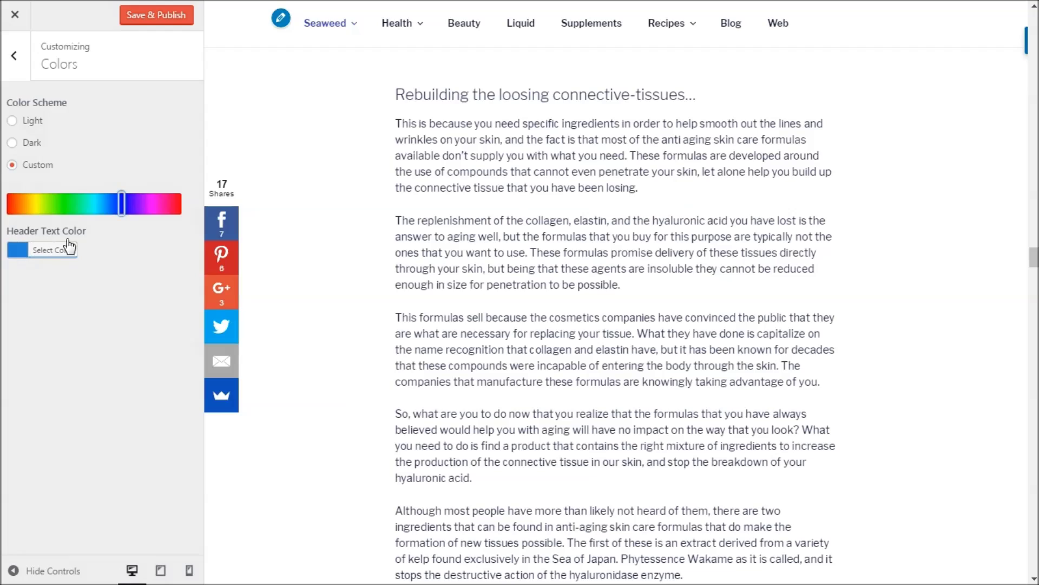
- Set the header text color to bright blue, Save & Publish, and return to the main list
drag(1034, 261, 1034, 19)
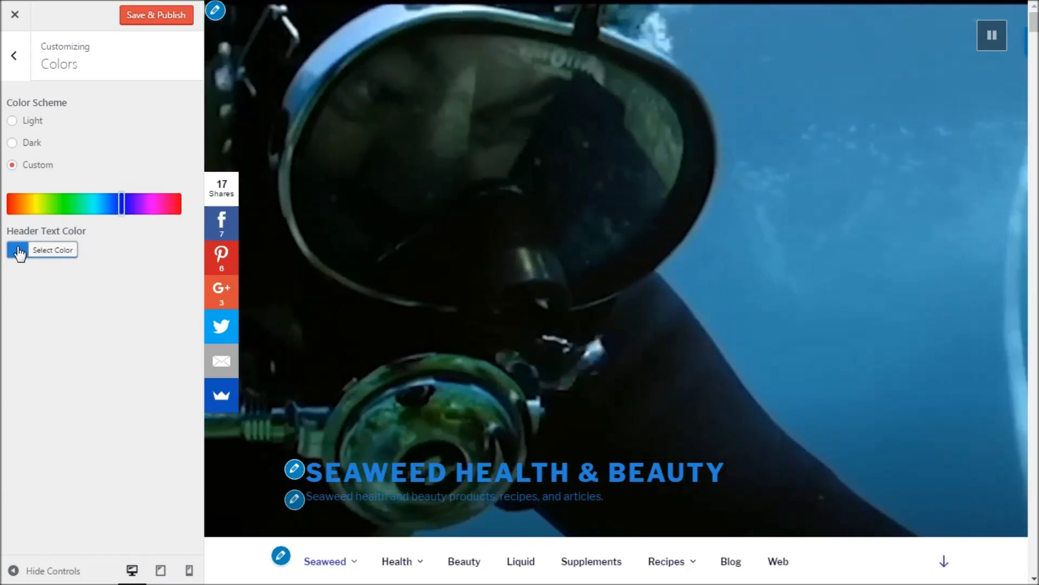
click(19, 250)
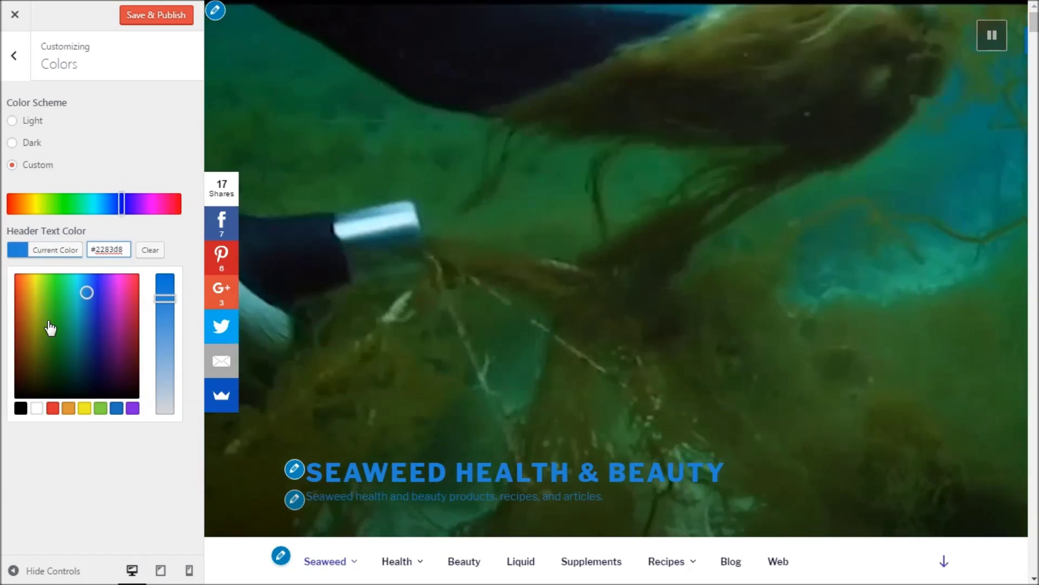
click(43, 322)
drag(43, 322, 85, 275)
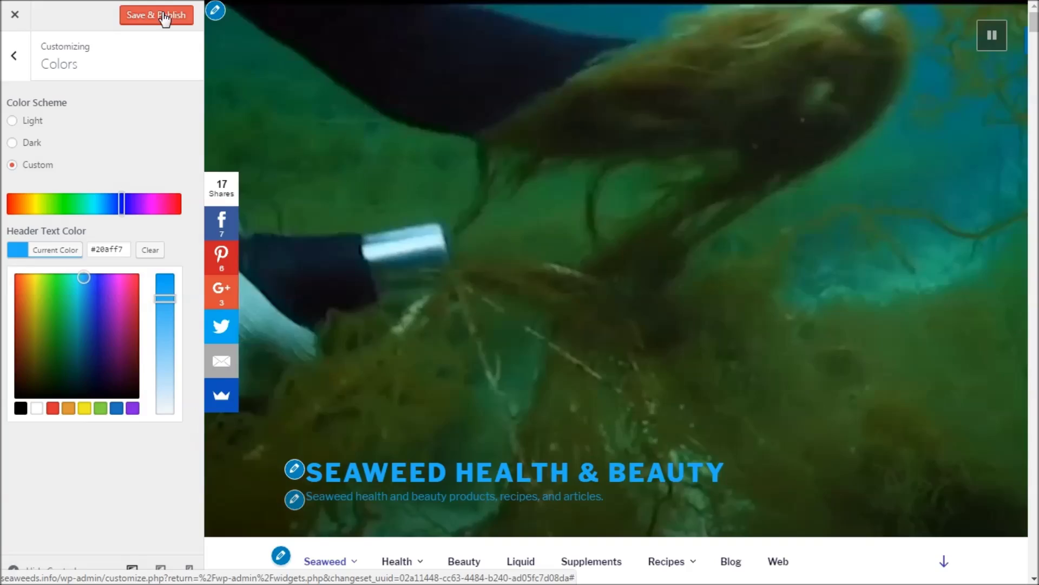
click(162, 20)
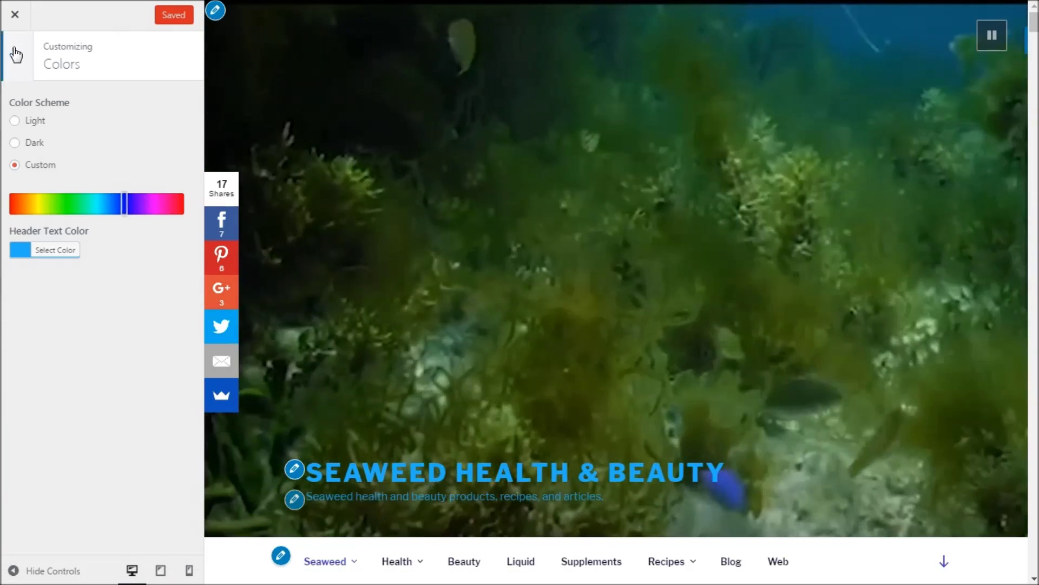
click(14, 54)
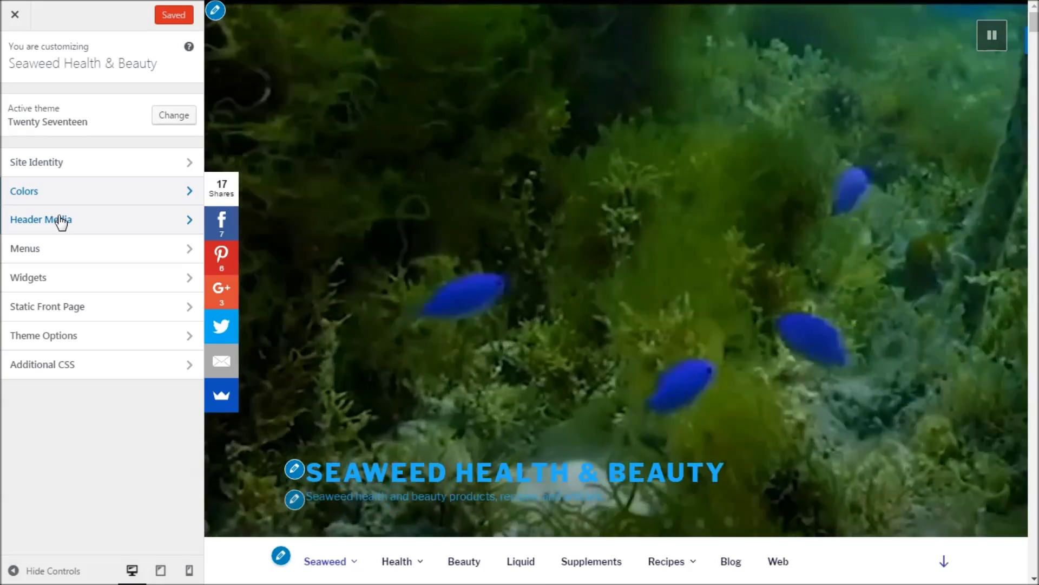
- In Header Media, choose to change the header video
click(58, 221)
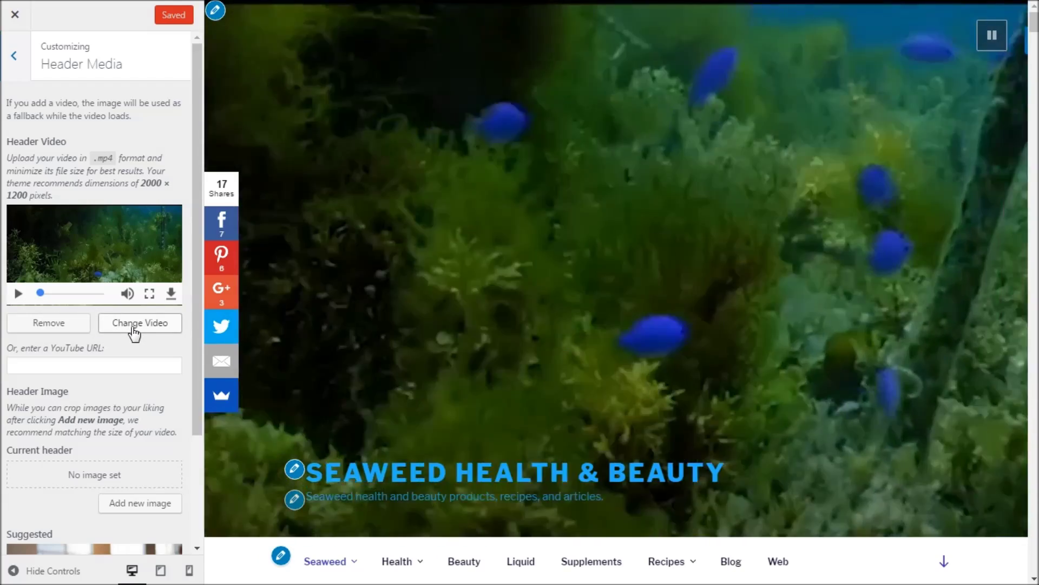
click(134, 331)
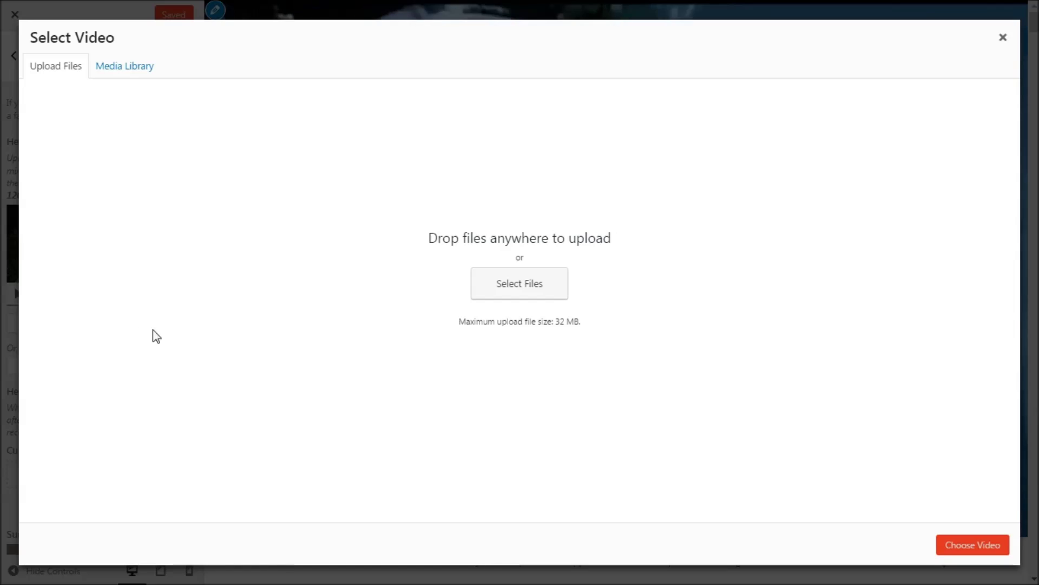
- Browse Media Library and Upload Files, cancel the file chooser, and close Select Video without uploading
click(120, 68)
click(72, 68)
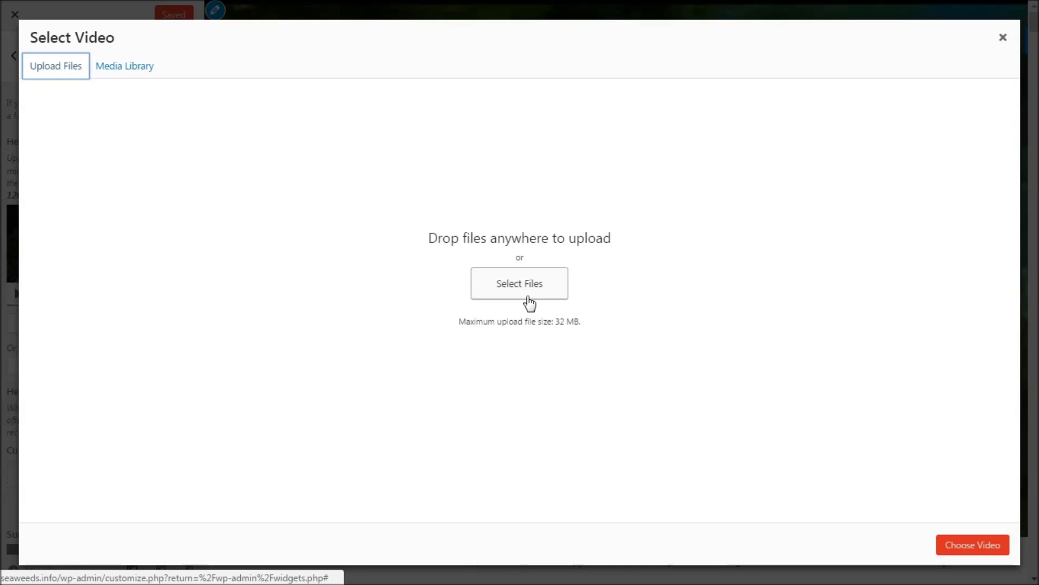
click(548, 326)
drag(548, 327, 615, 322)
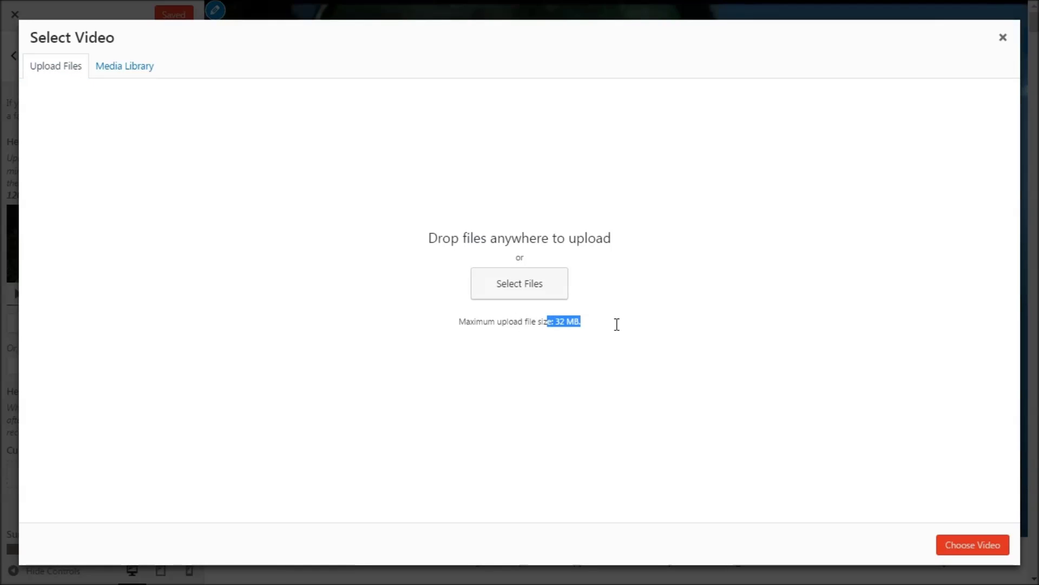
click(536, 286)
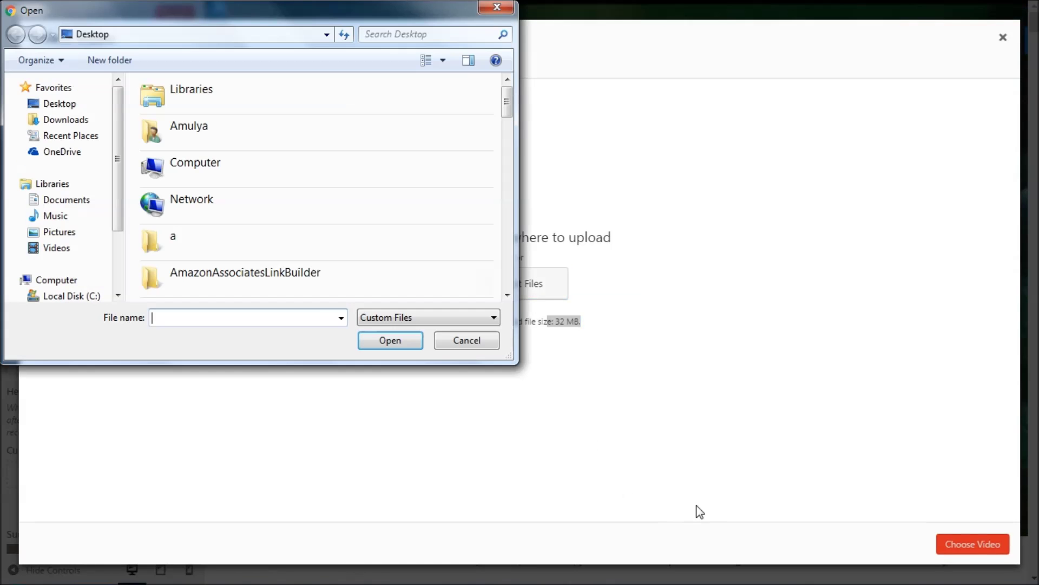
click(501, 9)
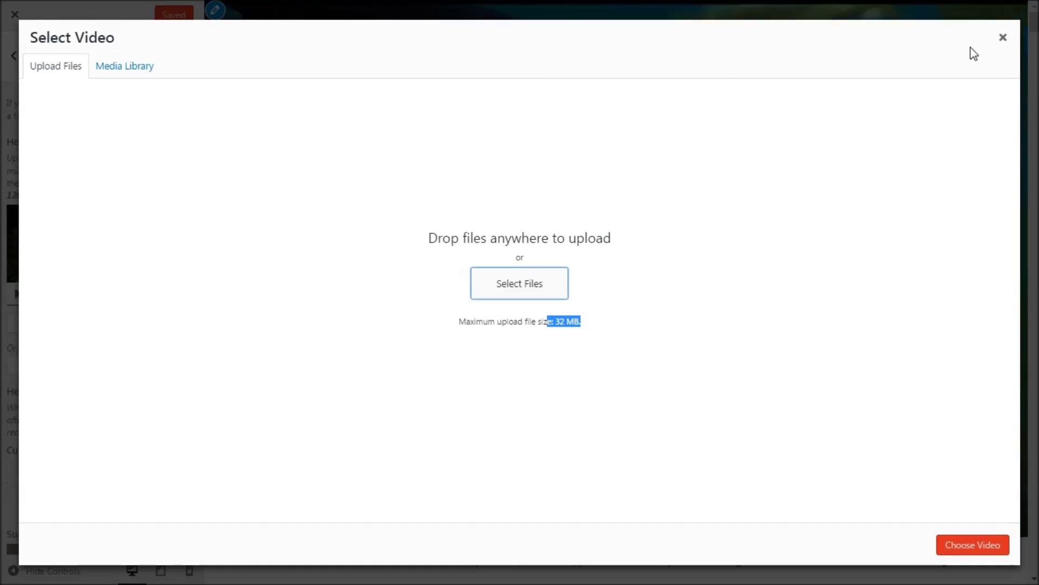
click(1003, 37)
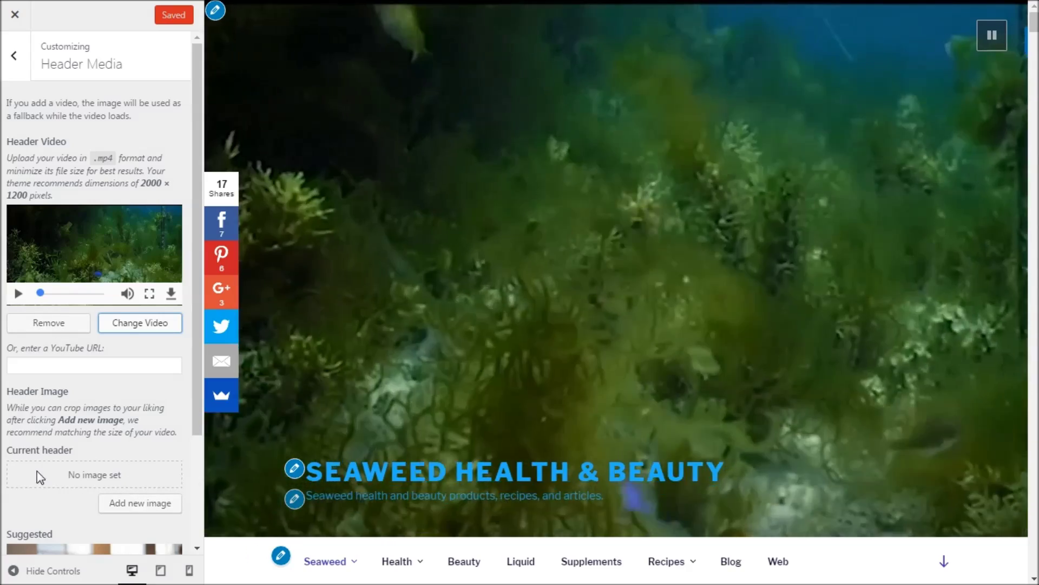
- Scroll through Header Media, return to the main list, and open the Menus panel
scroll(37, 473, down, 2)
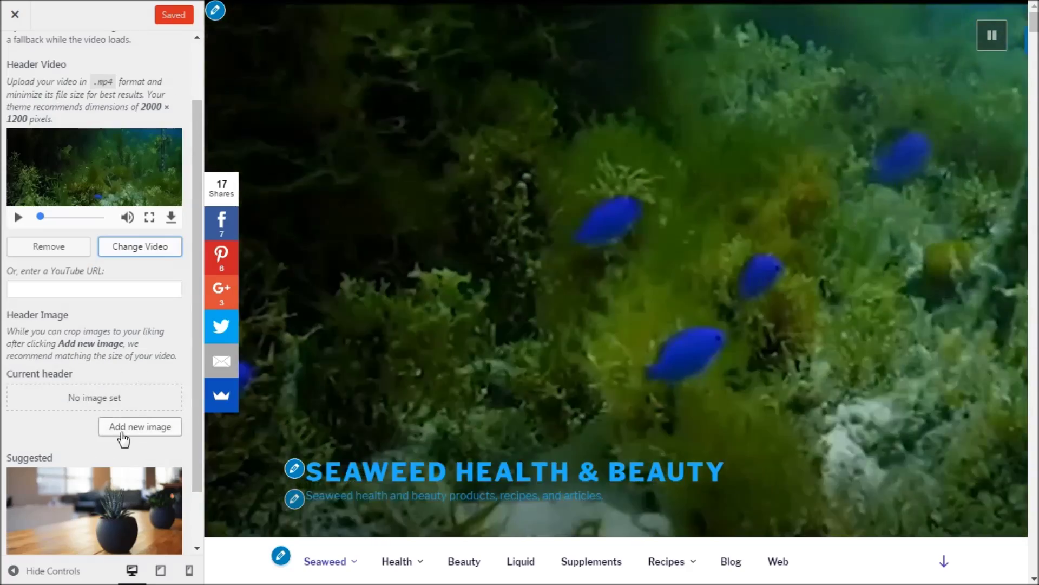
scroll(119, 411, down, 2)
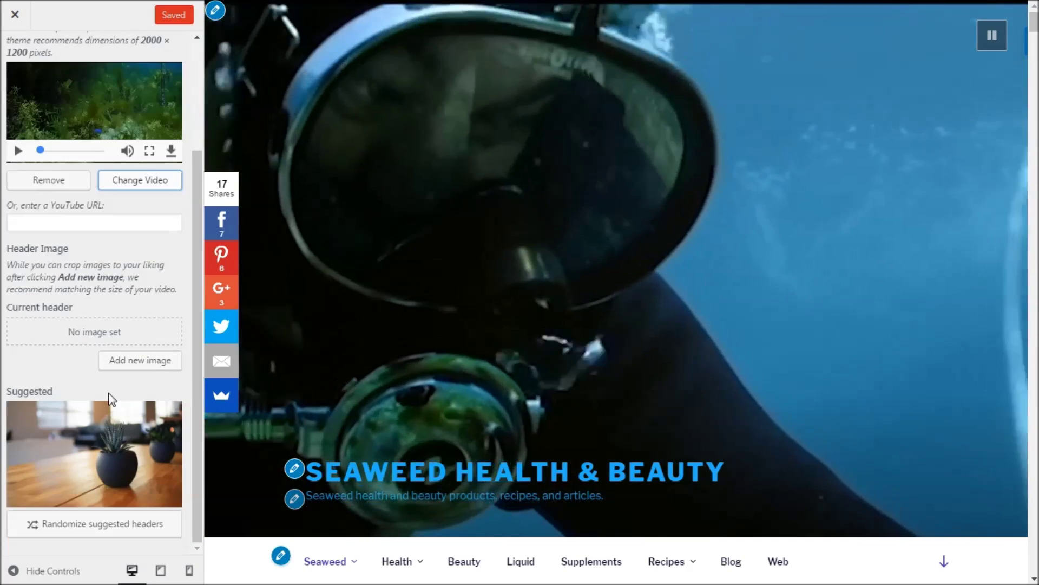
scroll(109, 395, up, 4)
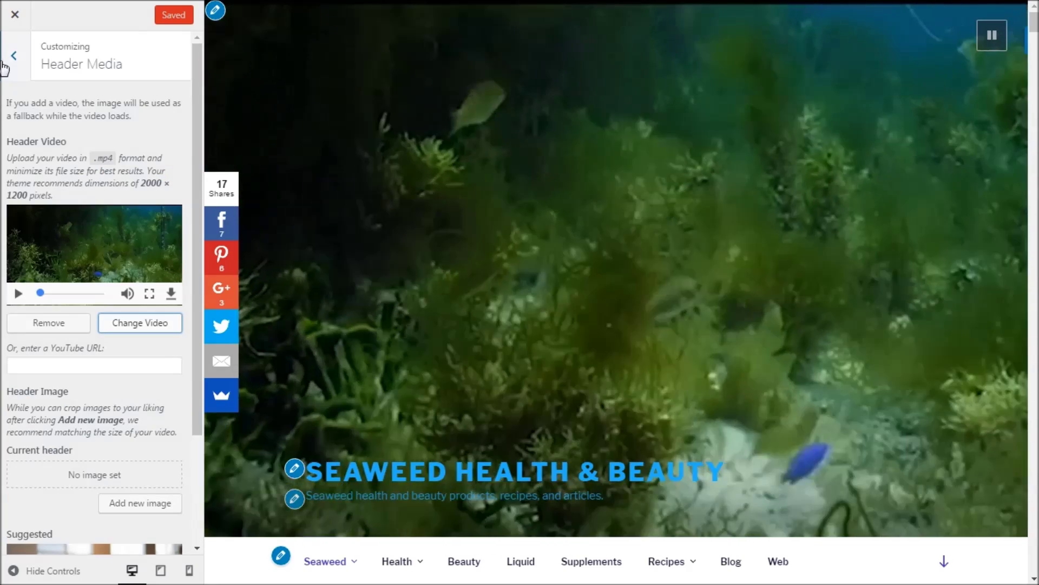
click(14, 57)
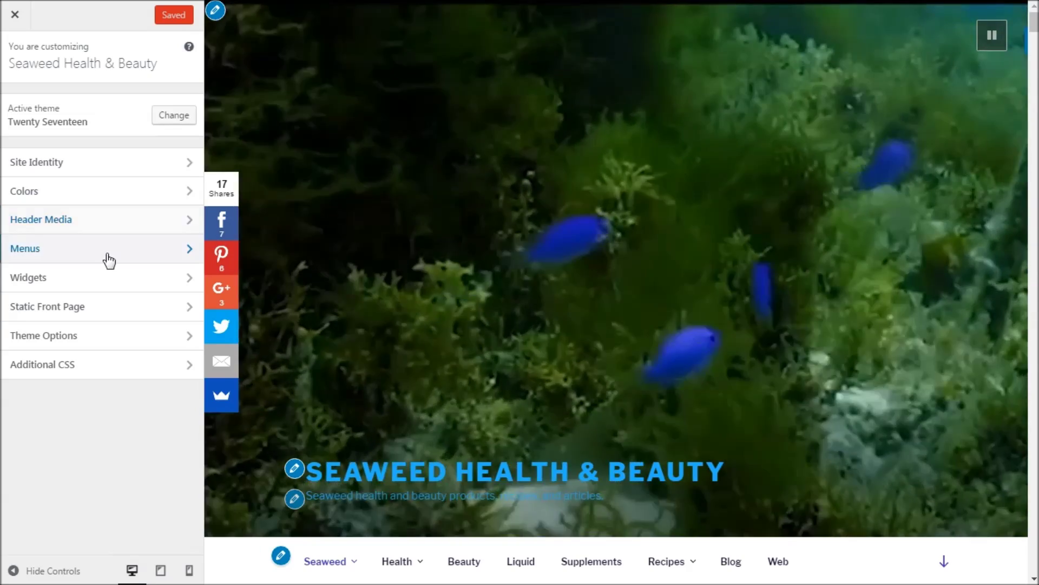
click(107, 254)
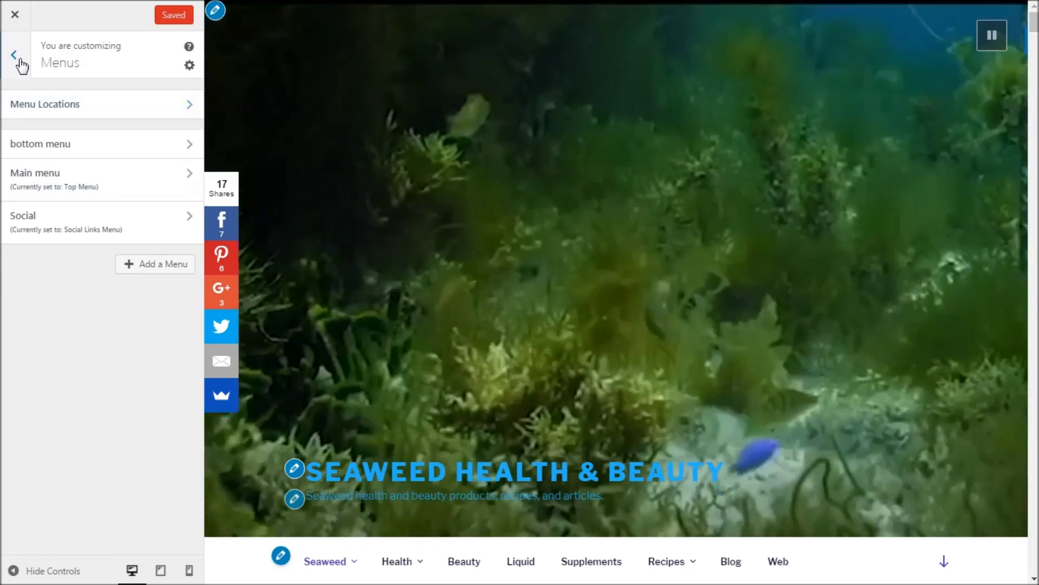
- Leave Menus, look at Widgets, then open the Static Front Page settings
click(17, 59)
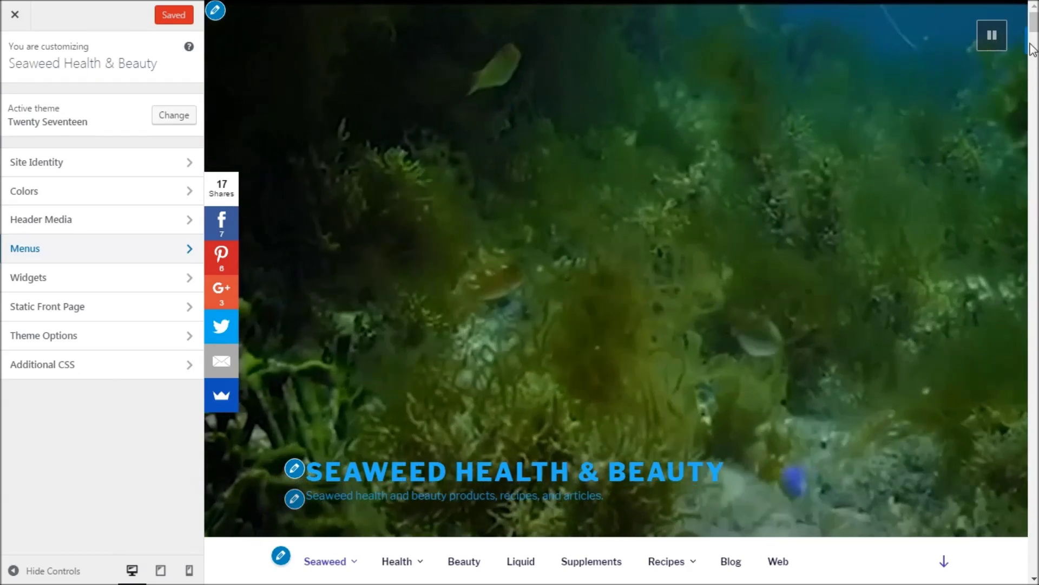
scroll(617, 292, down, 20)
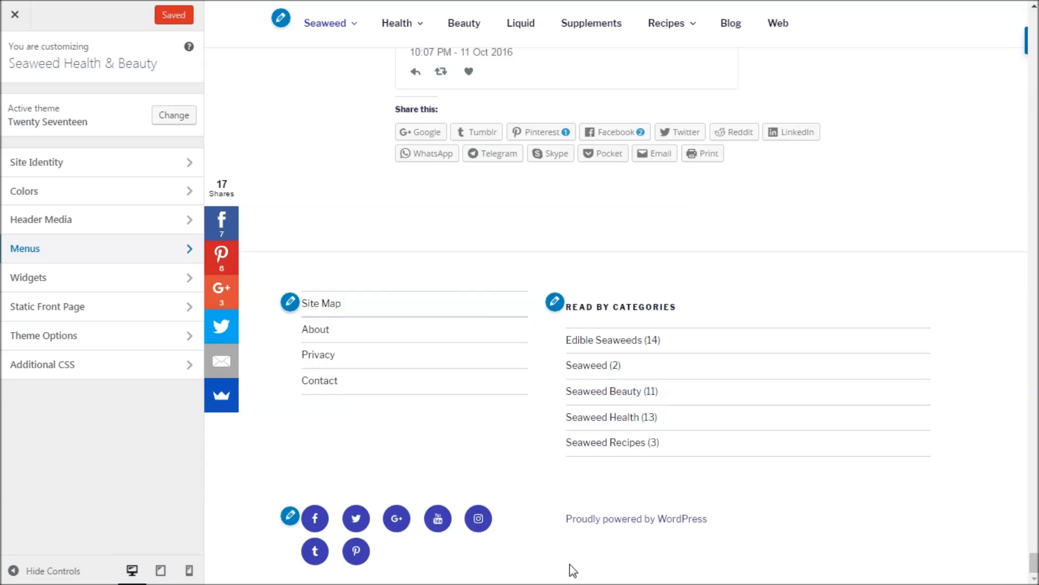
click(114, 276)
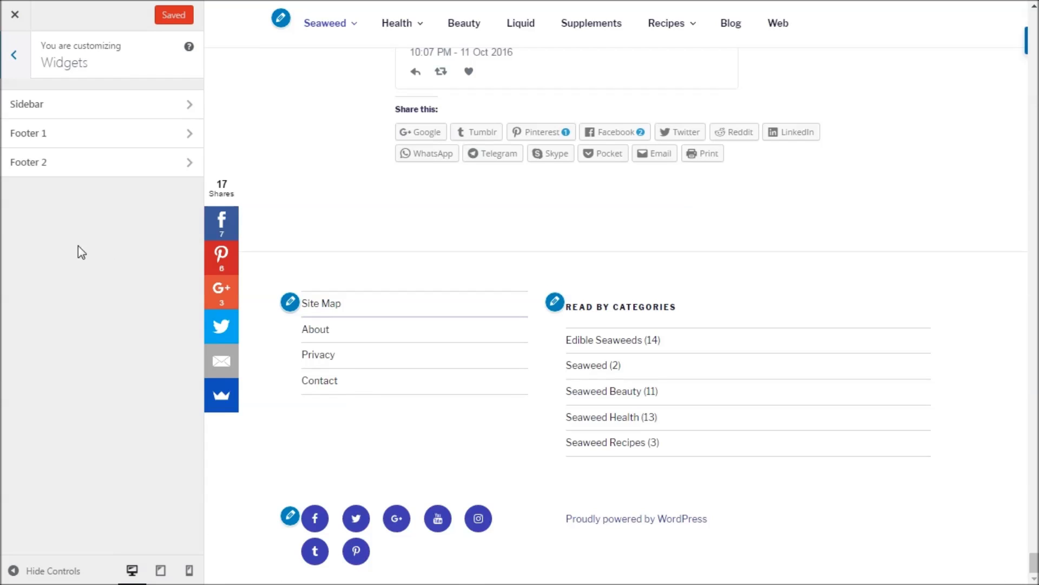
click(21, 54)
click(96, 317)
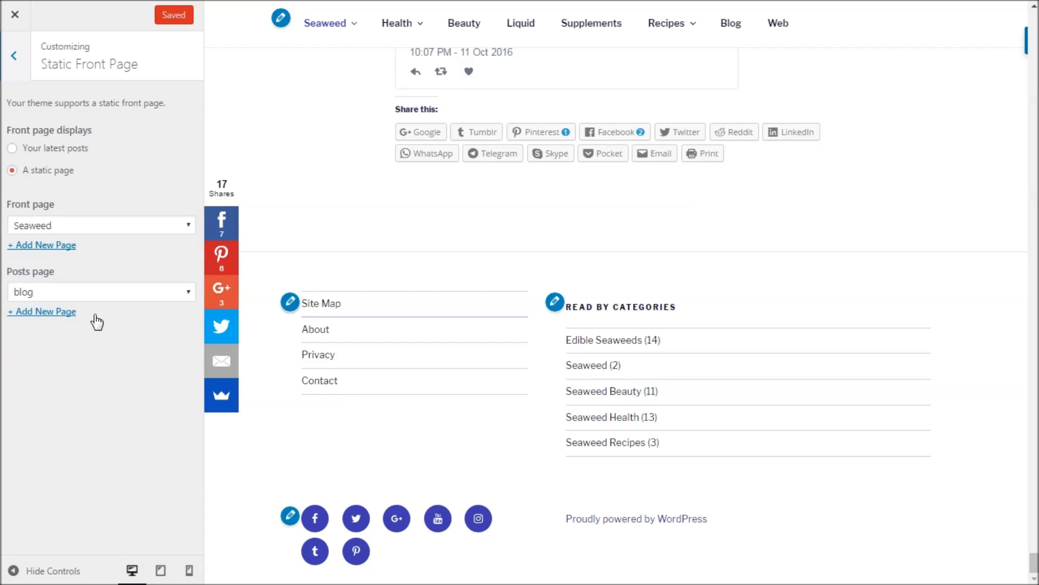
- Keep Seaweed as the static front page and go back to the main Customizer panel list
click(82, 228)
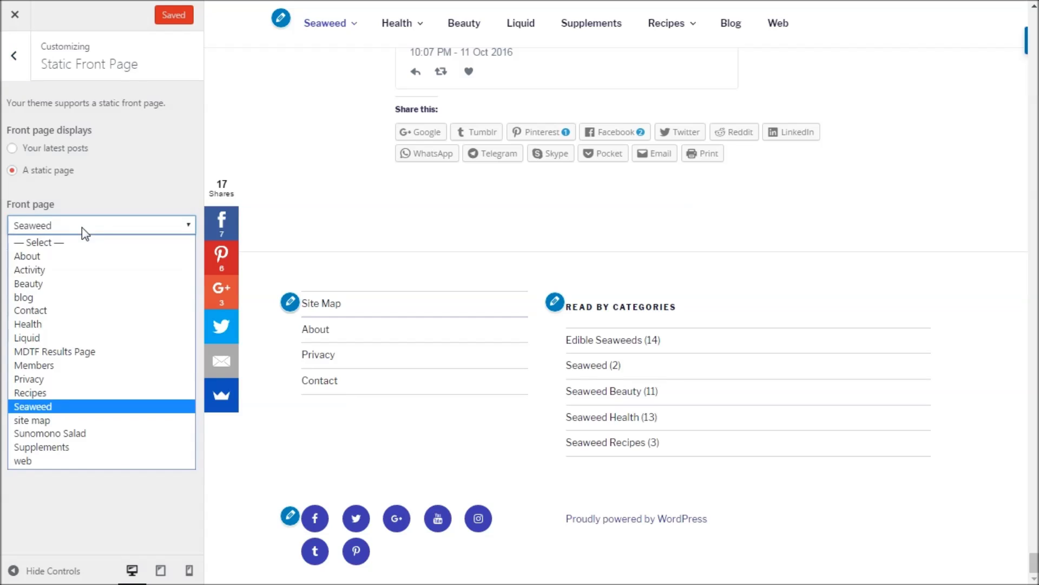
click(66, 409)
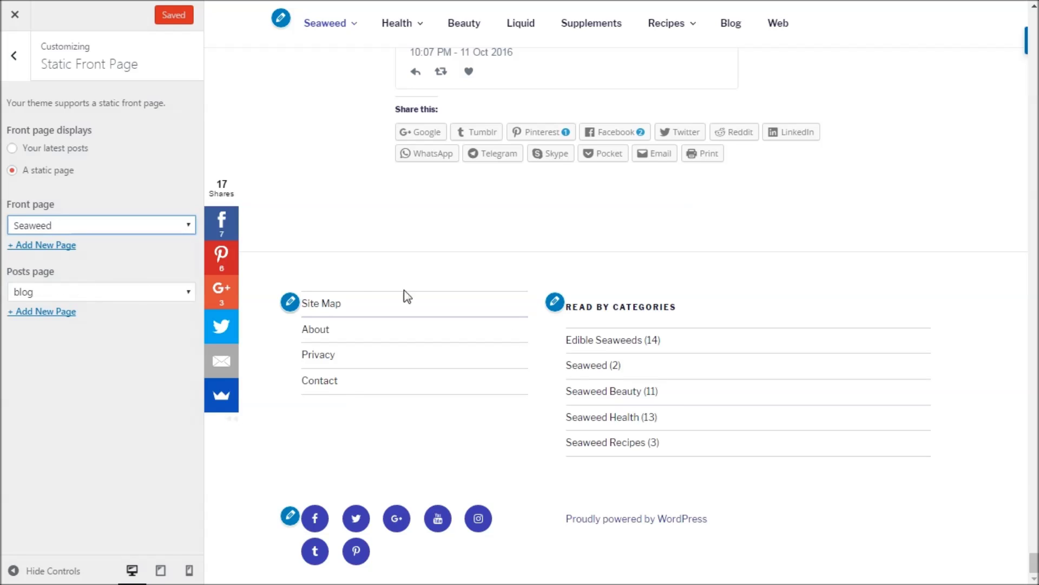
click(21, 61)
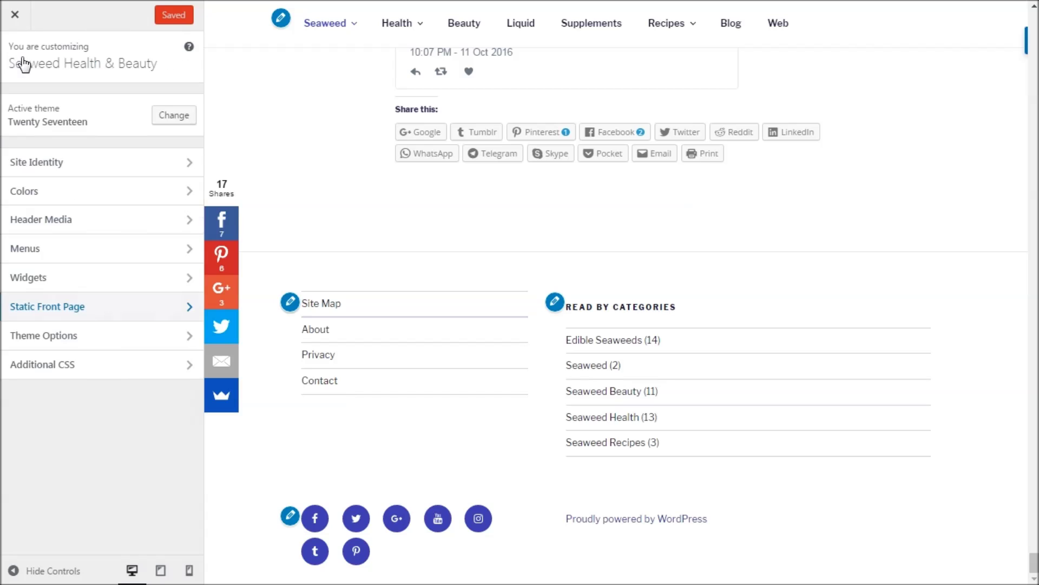
click(86, 342)
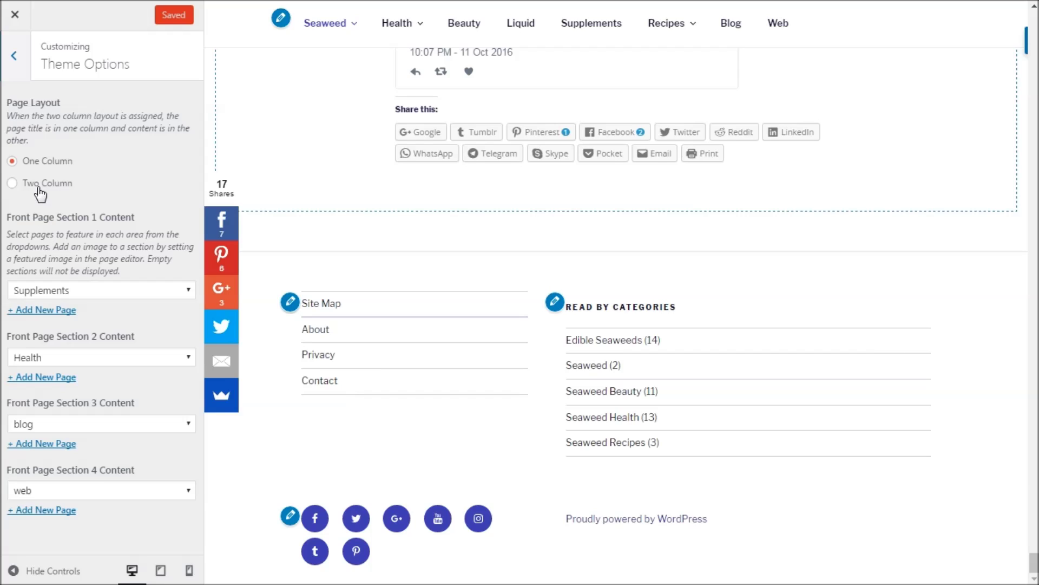
drag(1034, 564, 1034, 118)
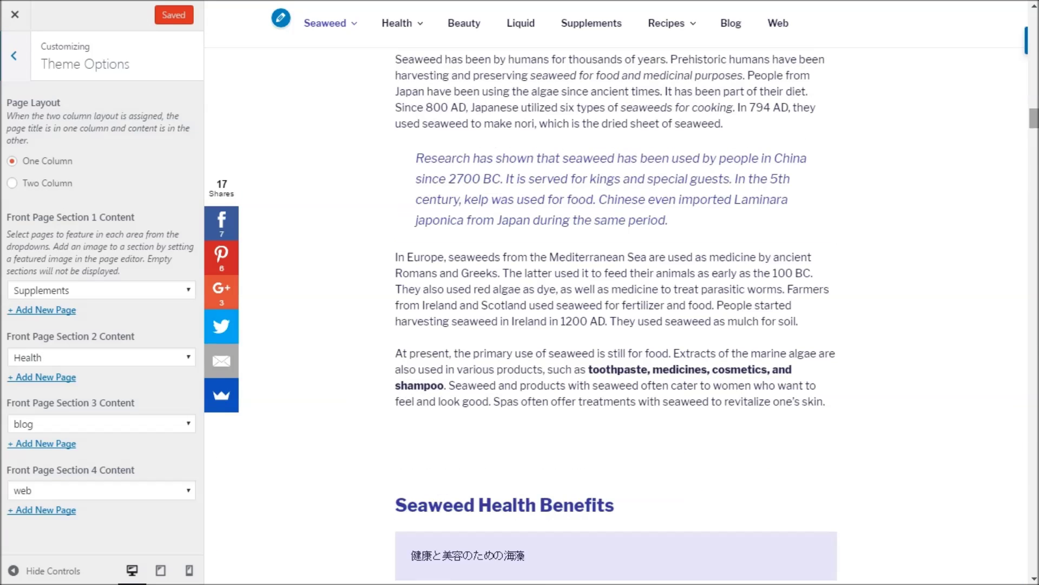
click(12, 183)
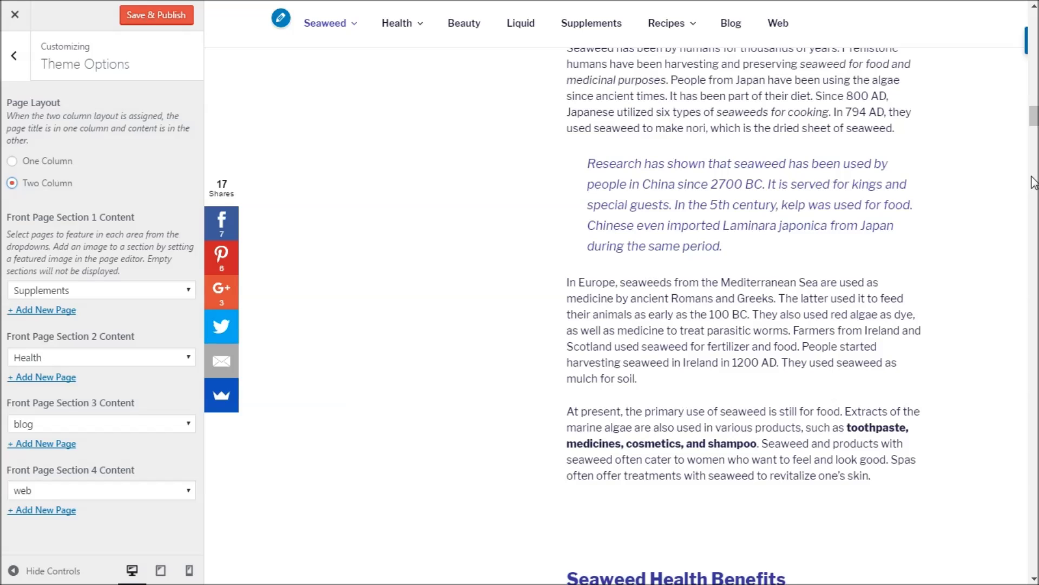
drag(1034, 117, 1034, 54)
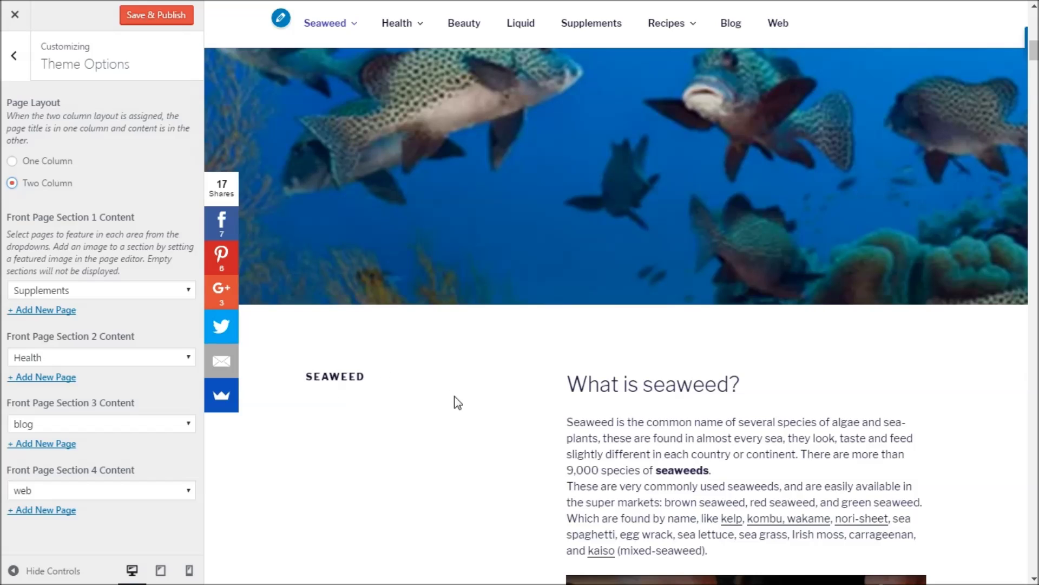
click(12, 161)
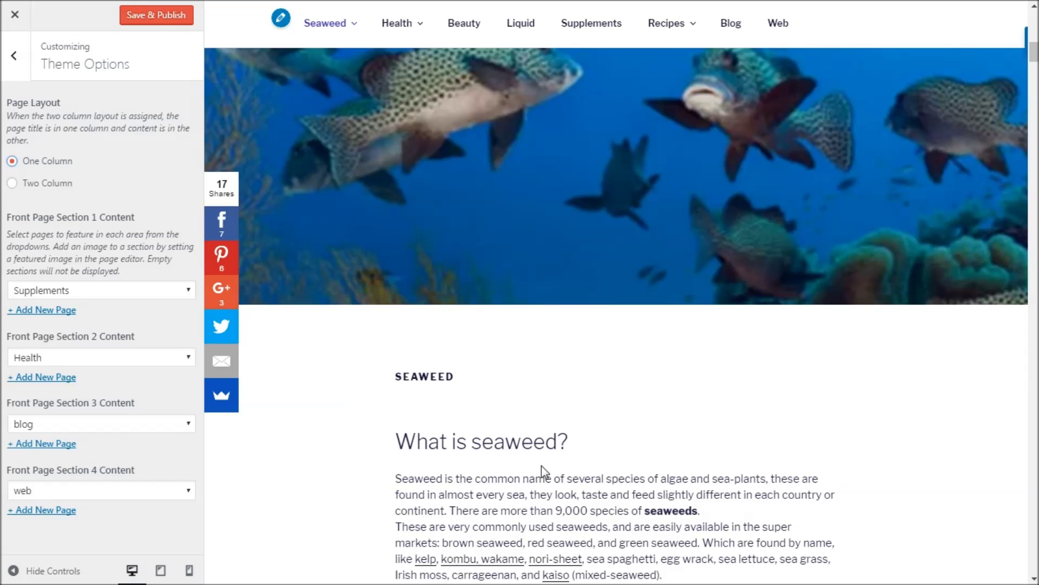
scroll(655, 381, down, 15)
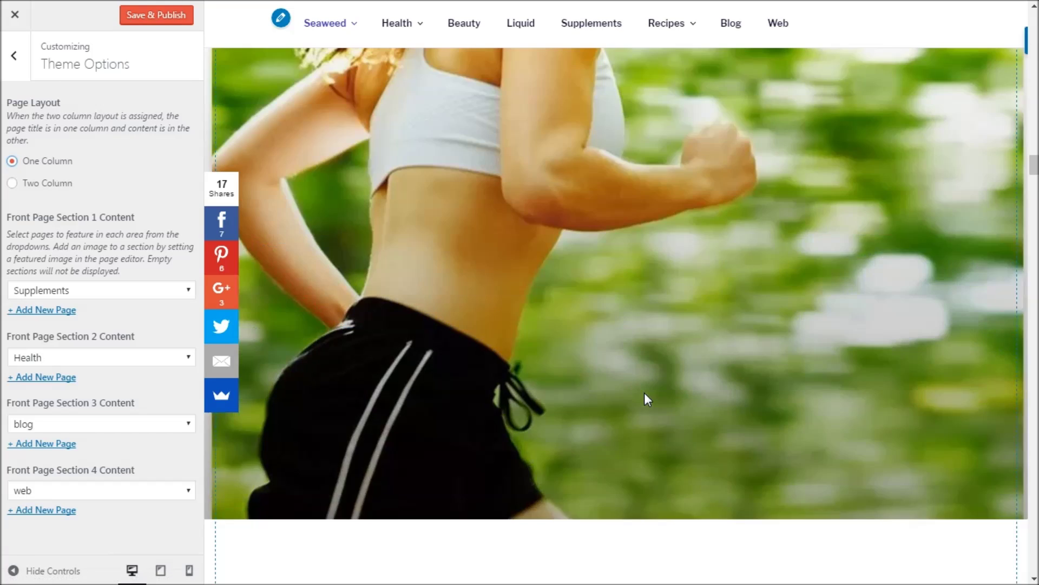
click(175, 297)
click(123, 512)
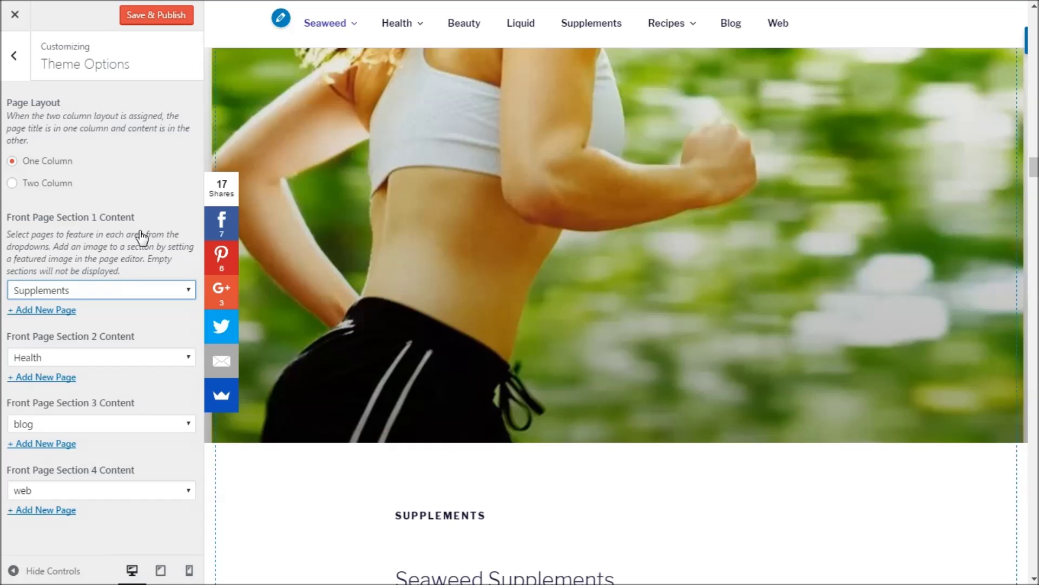
drag(1033, 167, 1033, 561)
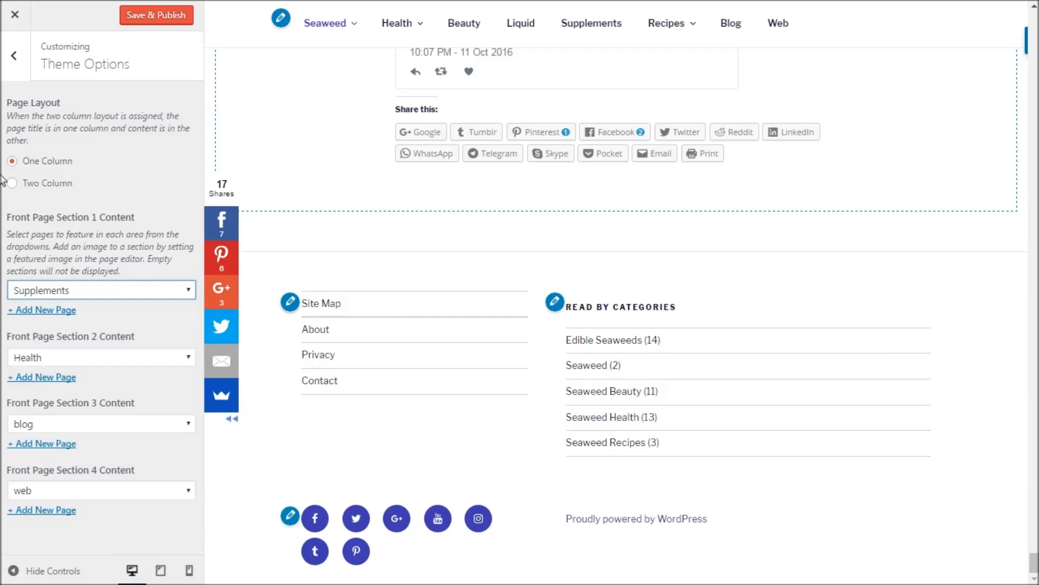
drag(6, 102, 91, 104)
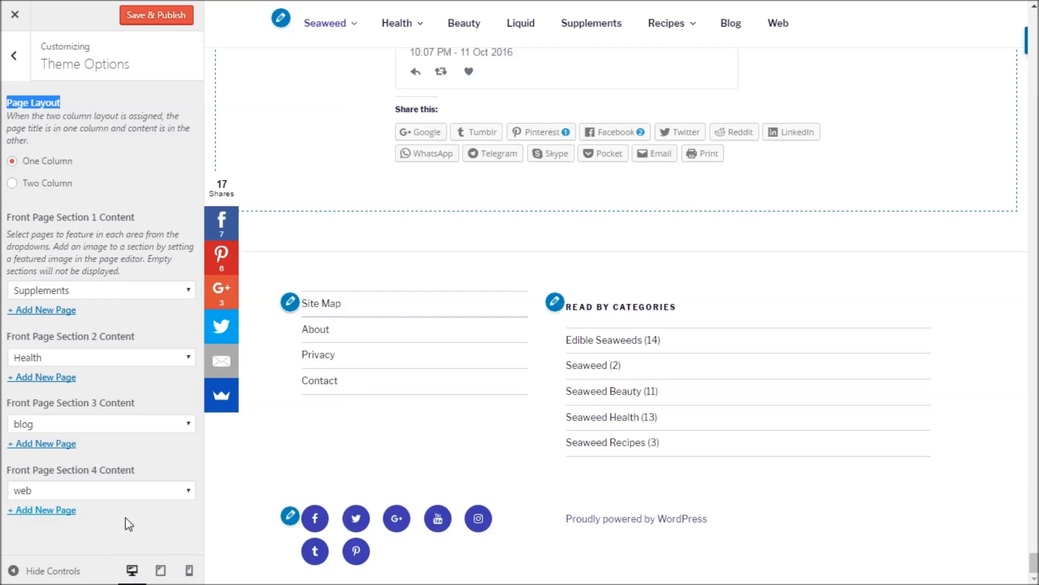
click(14, 56)
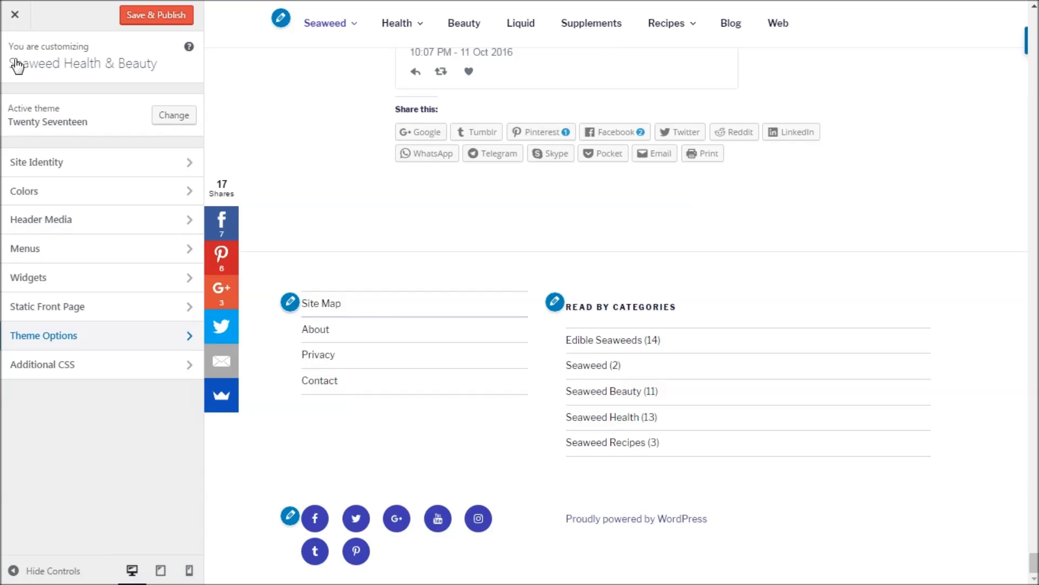
- Open Additional CSS, place the cursor on empty line 7, and scroll the preview to the footer
click(67, 372)
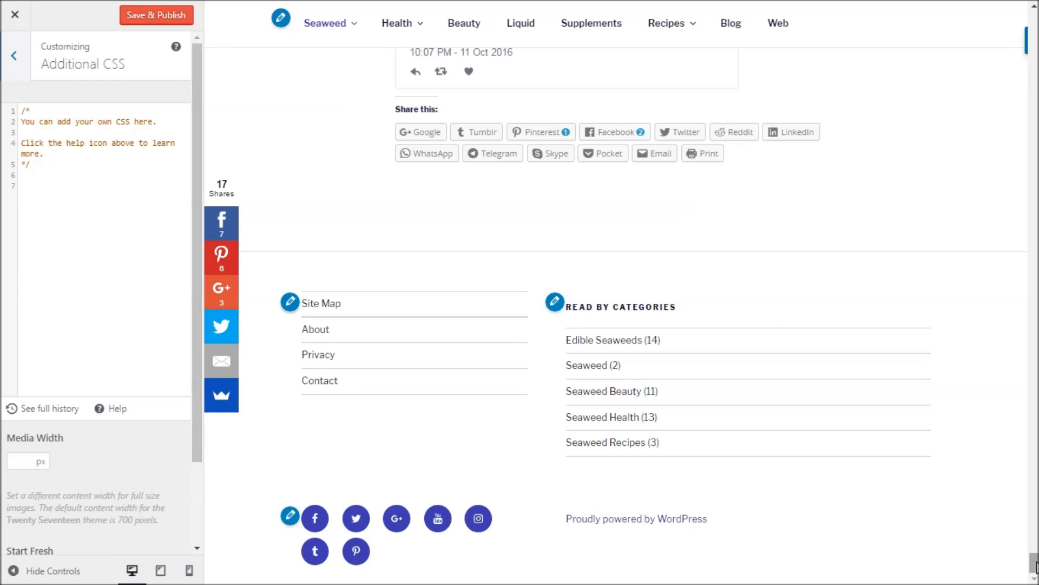
drag(1034, 566, 1034, 10)
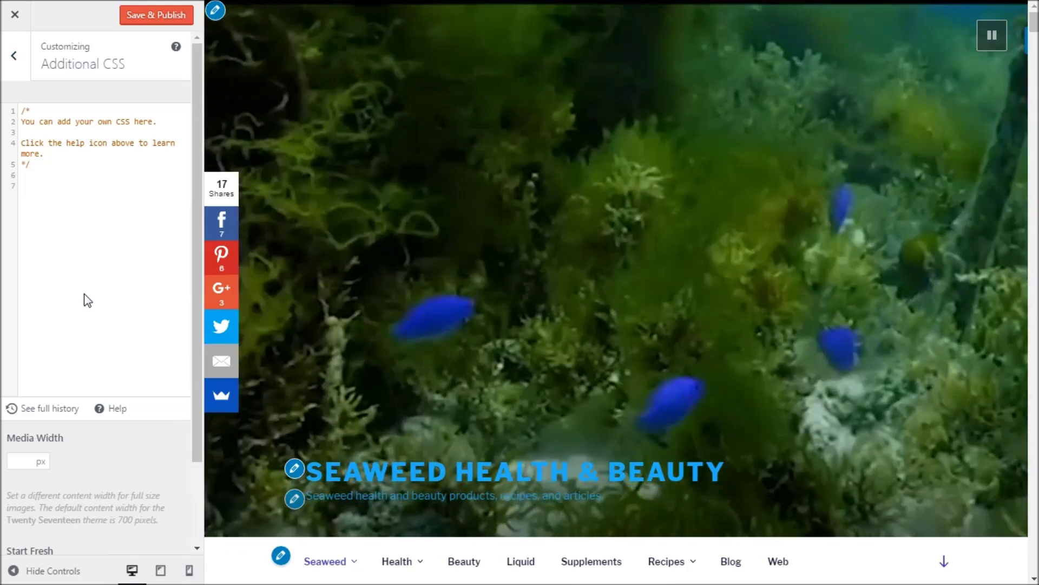
click(104, 315)
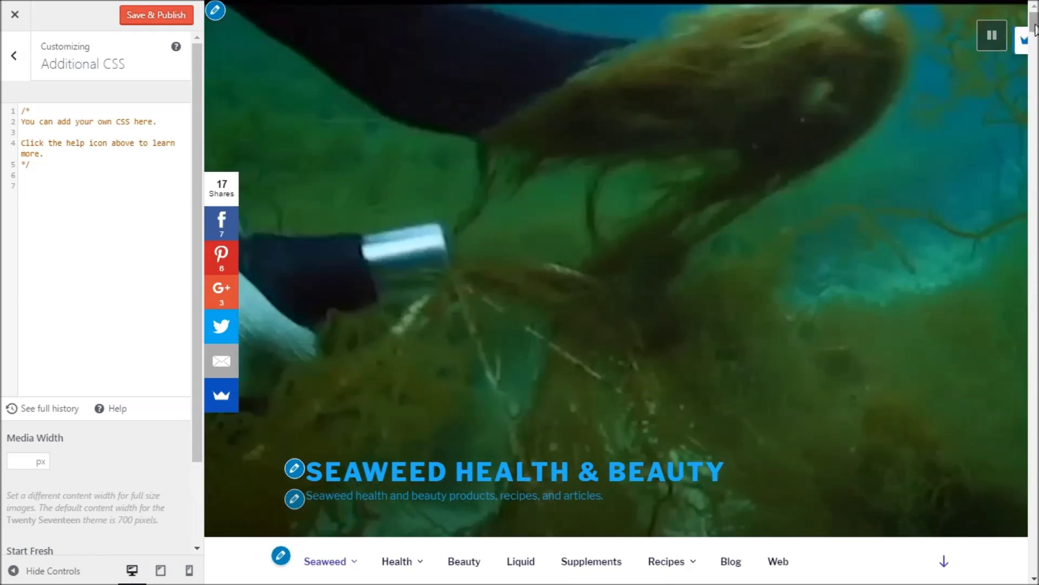
drag(1034, 29, 1034, 135)
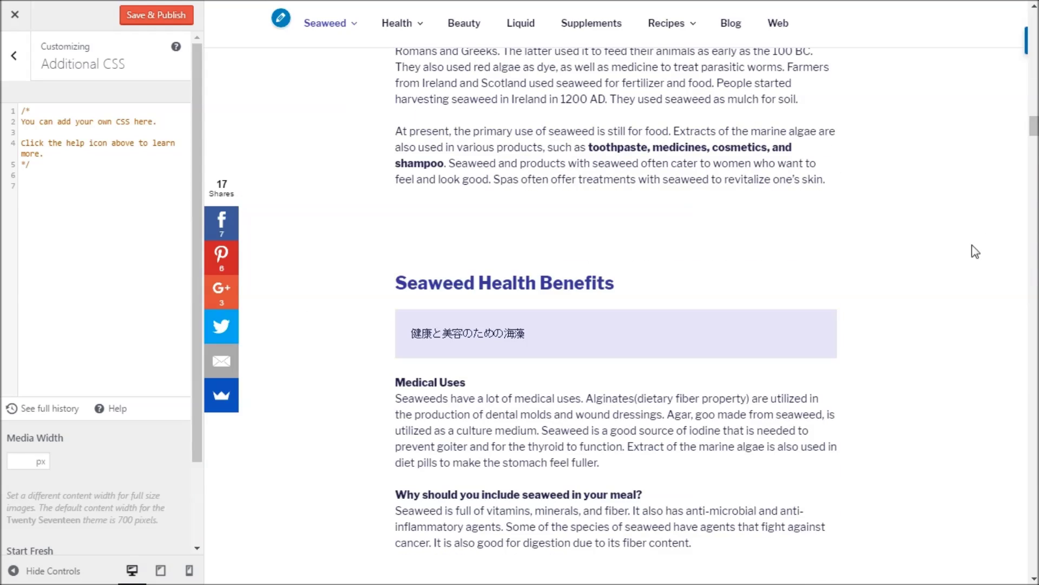
drag(1036, 135, 1035, 563)
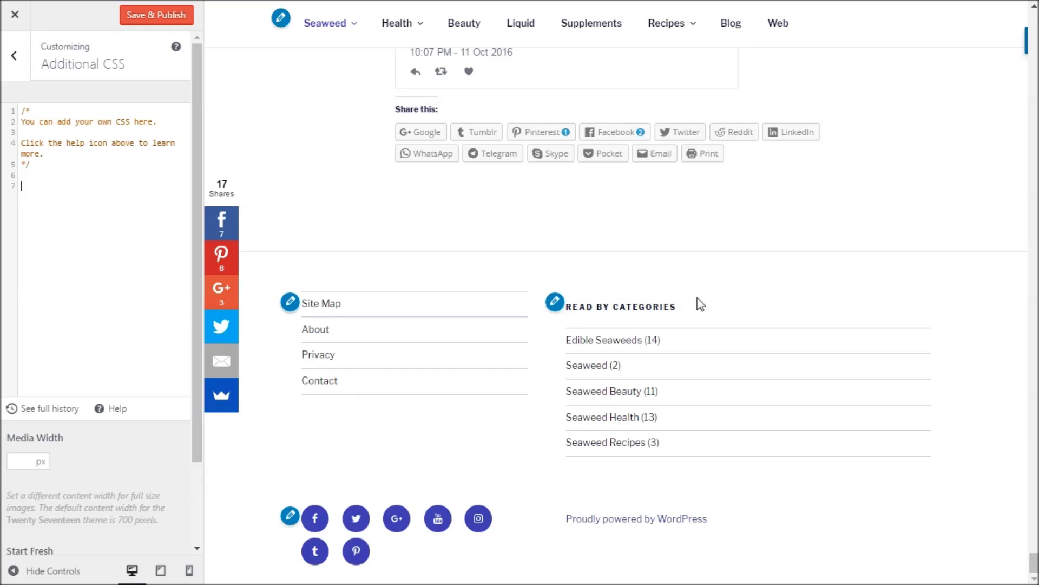
right_click(820, 275)
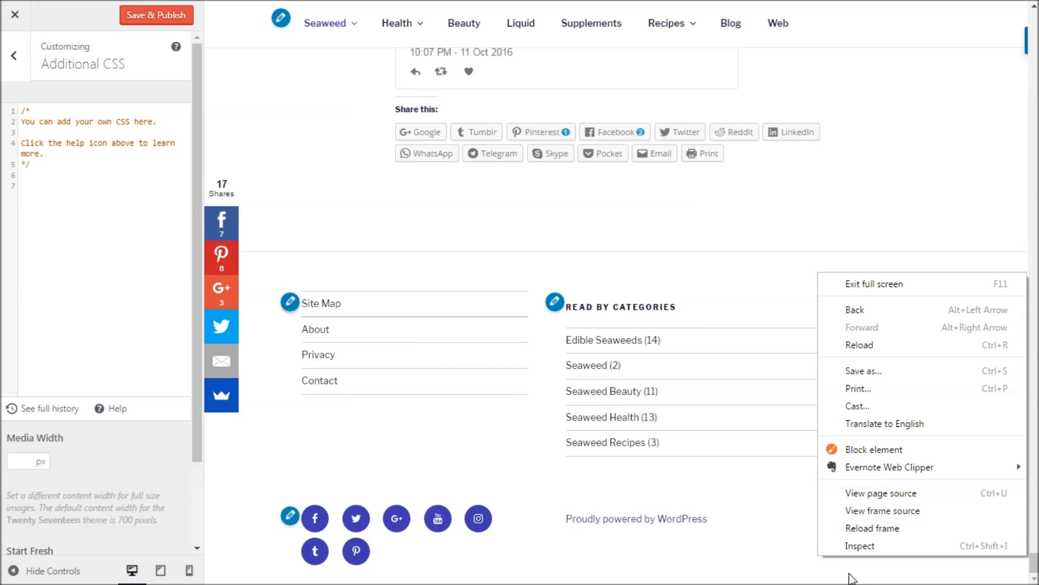
- Inspect the footer's div.wrap element in Chrome Developer Tools from the preview's context menu
click(723, 255)
right_click(724, 255)
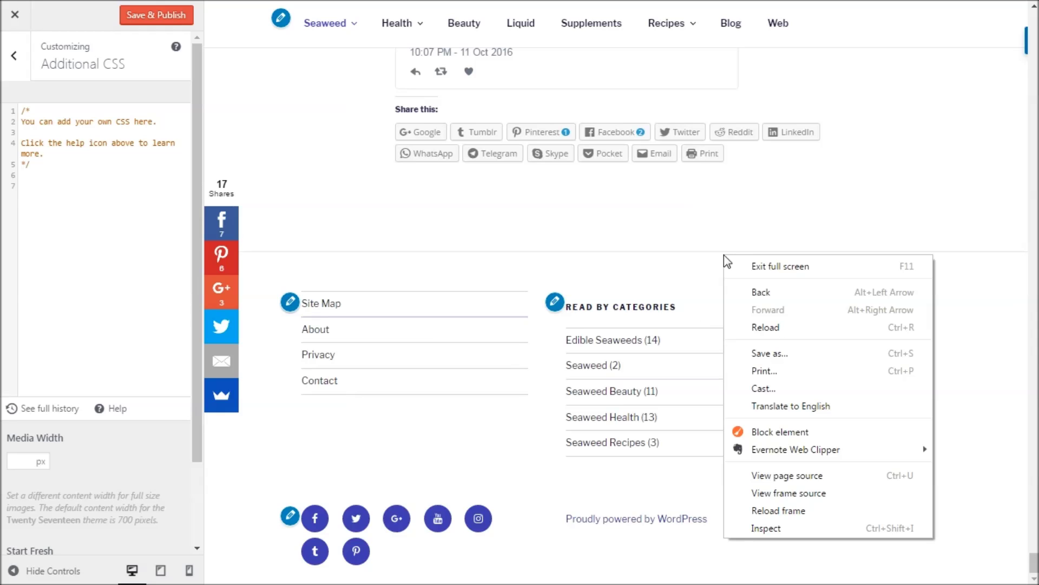
click(760, 529)
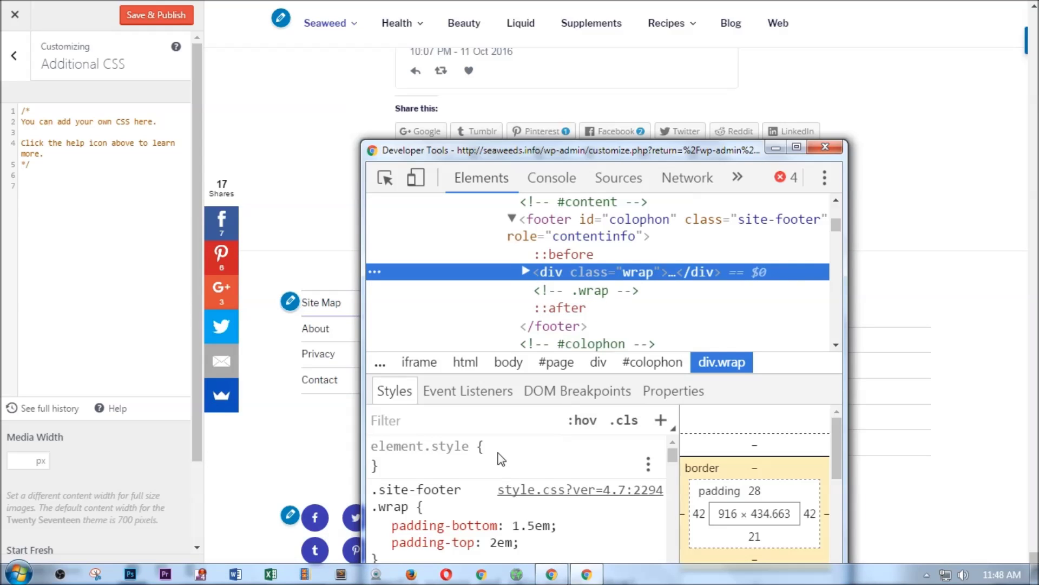
- Give the footer's div.wrap an inline background: steelblue after previewing yellow and thistle
click(498, 457)
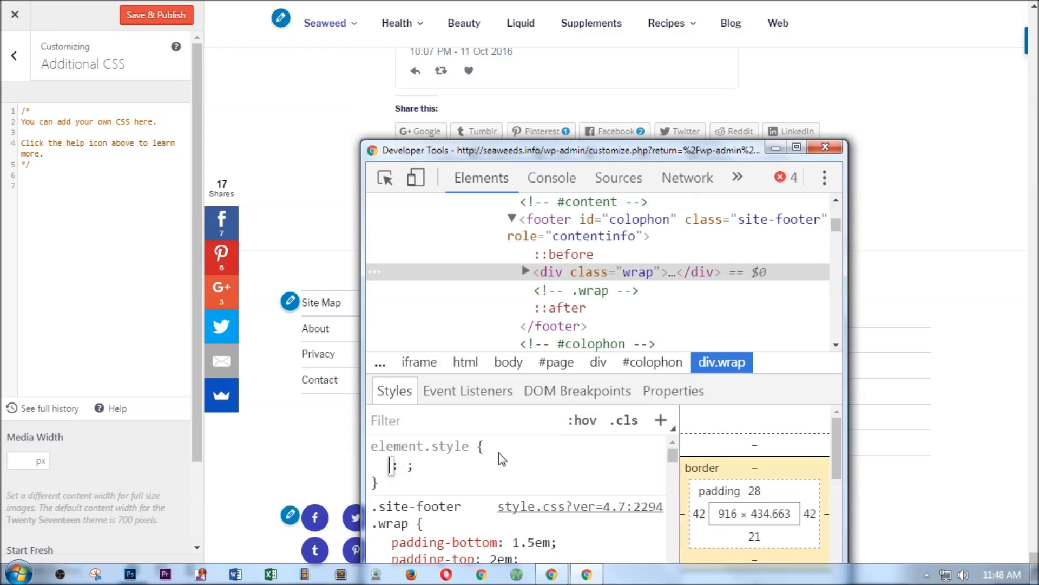
text(bac)
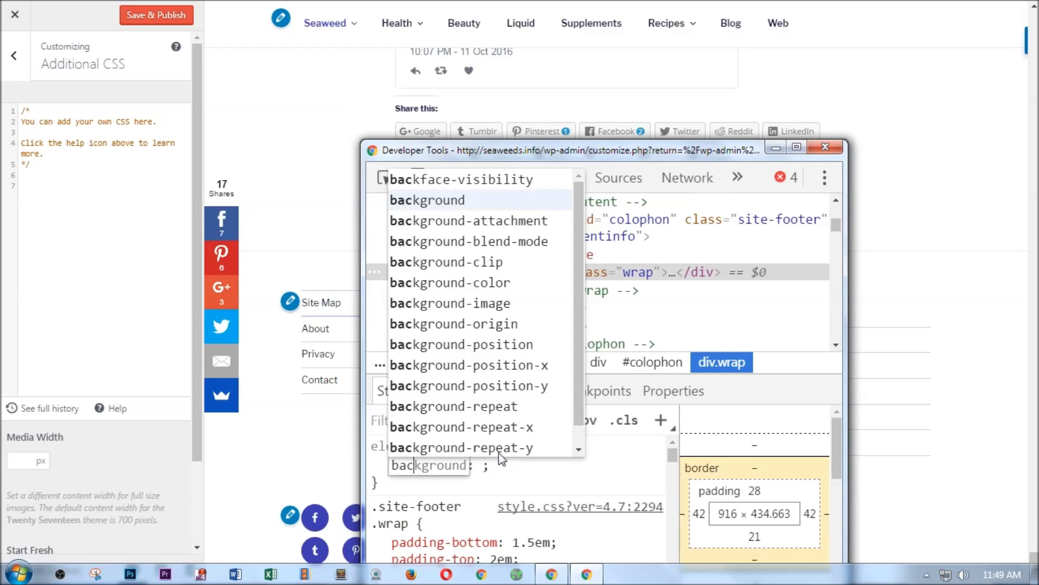
key(Tab)
key(Up)
key(Up)
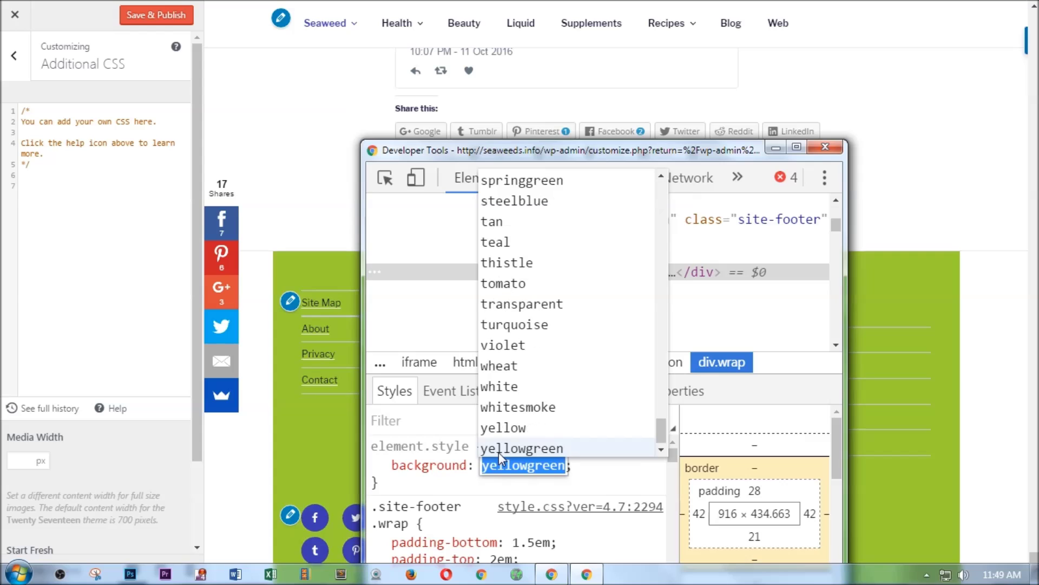
key(Up)
key(Up)
key(Up)
key(Up)
key(Up)
key(Up)
key(Up)
key(Up)
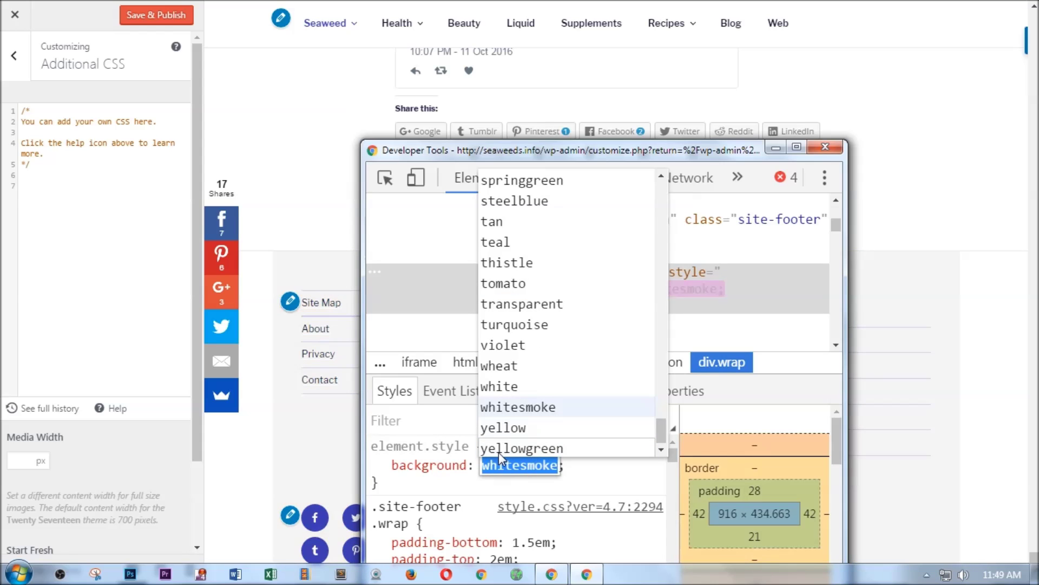
key(Up)
key(Up)
key(Up)
key(Up)
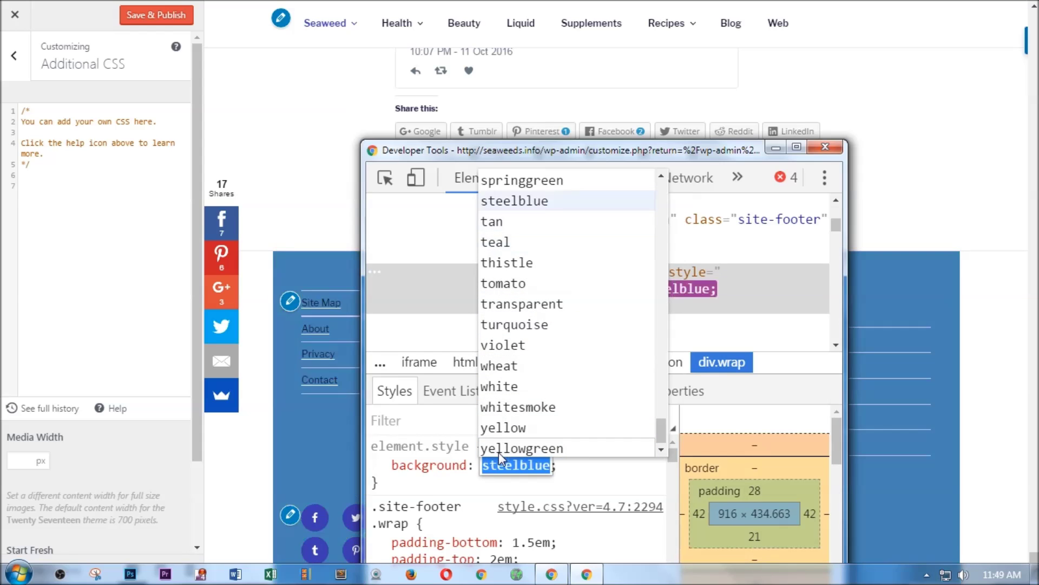
key(Down)
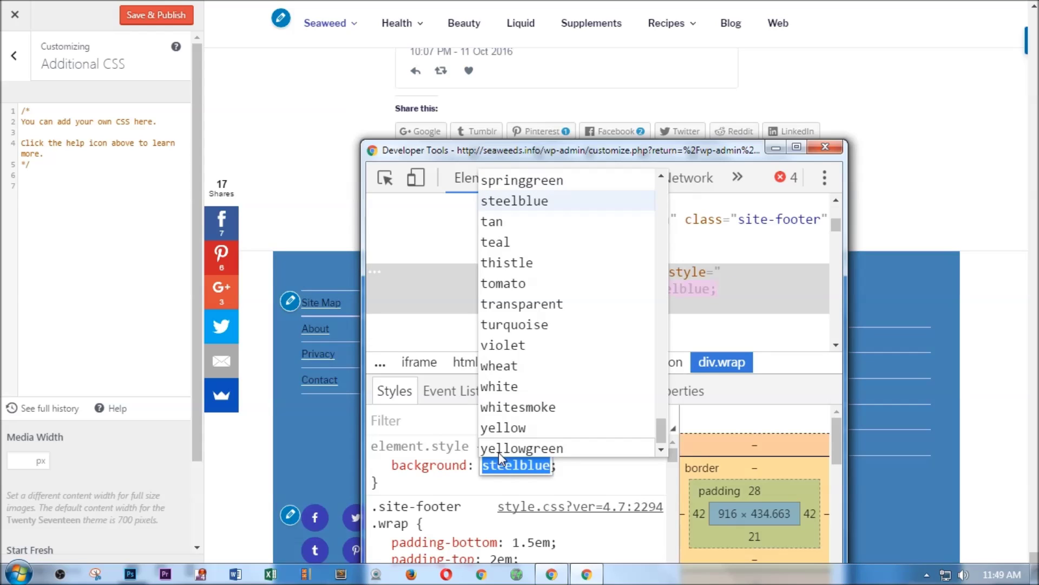
key(Return)
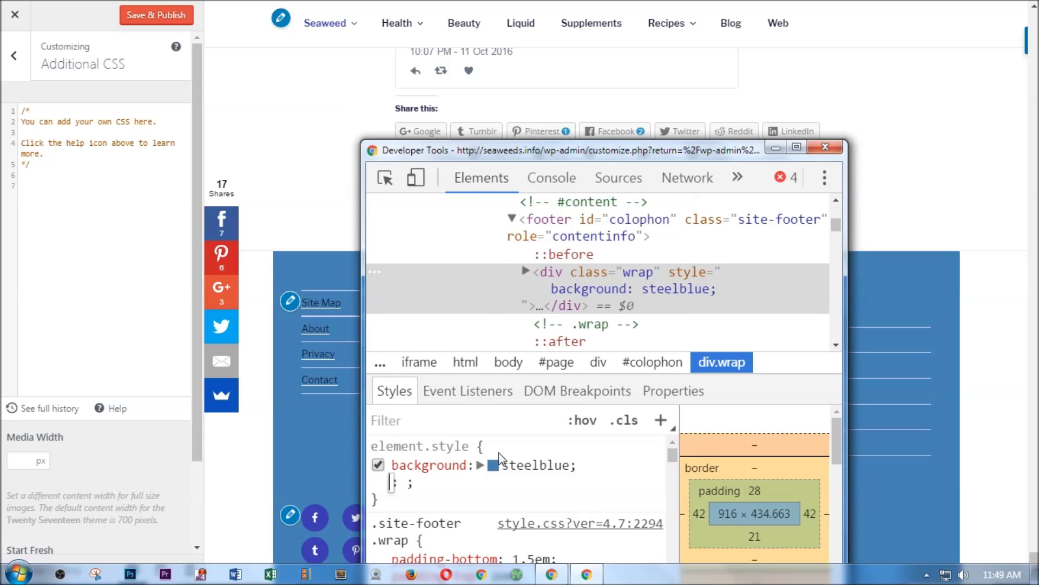